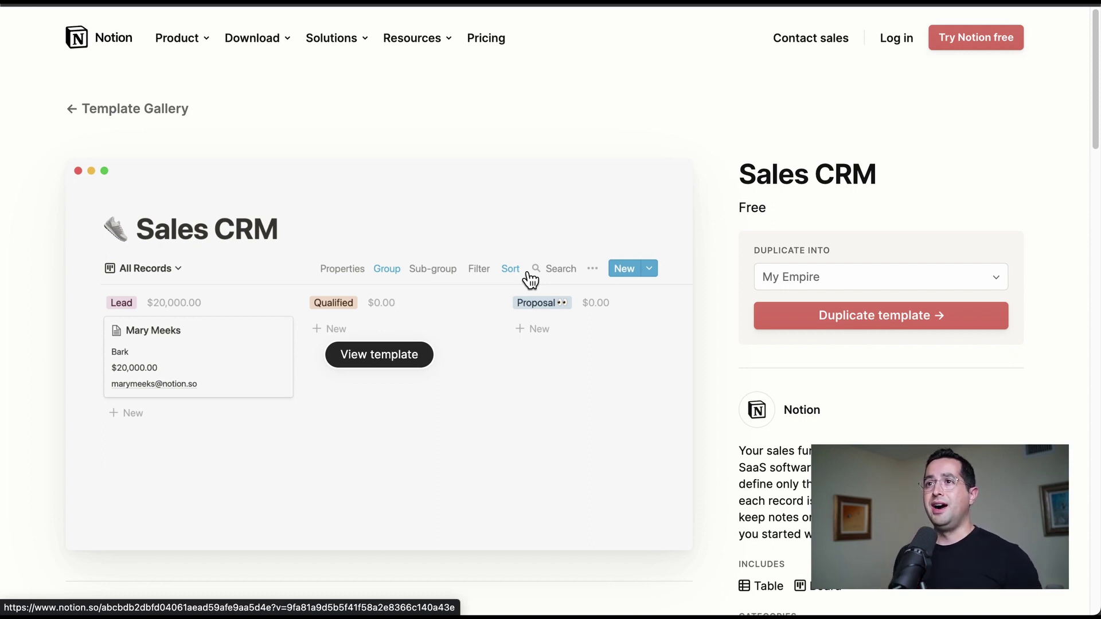
Open the Sales CRM template and move the Bark contact's card from Lead to Qualified in the All Records board.
click(531, 280)
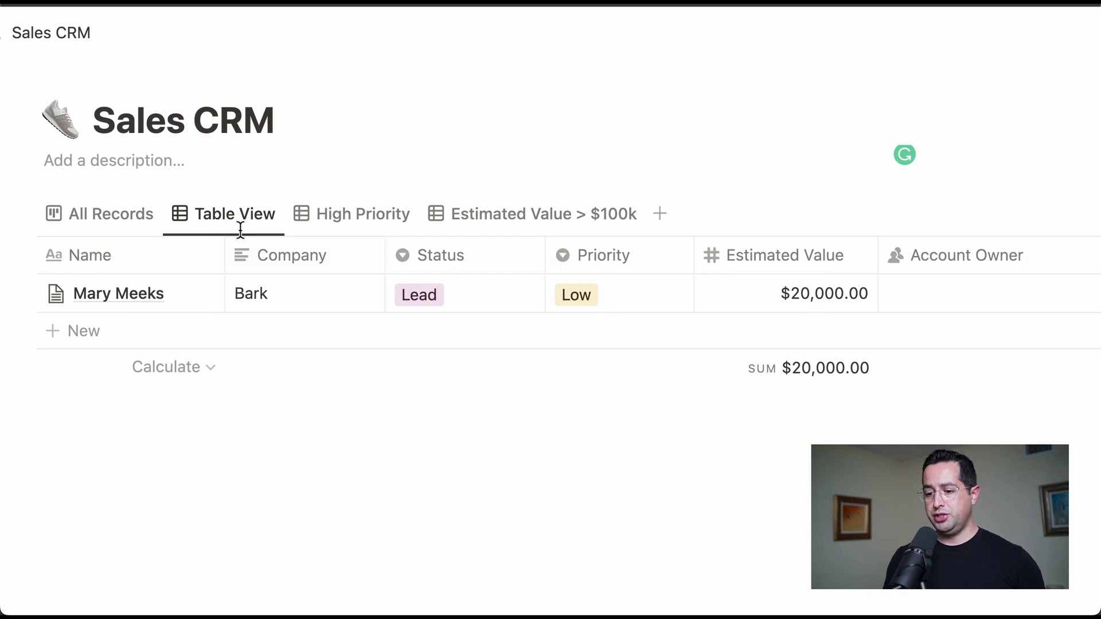
click(114, 229)
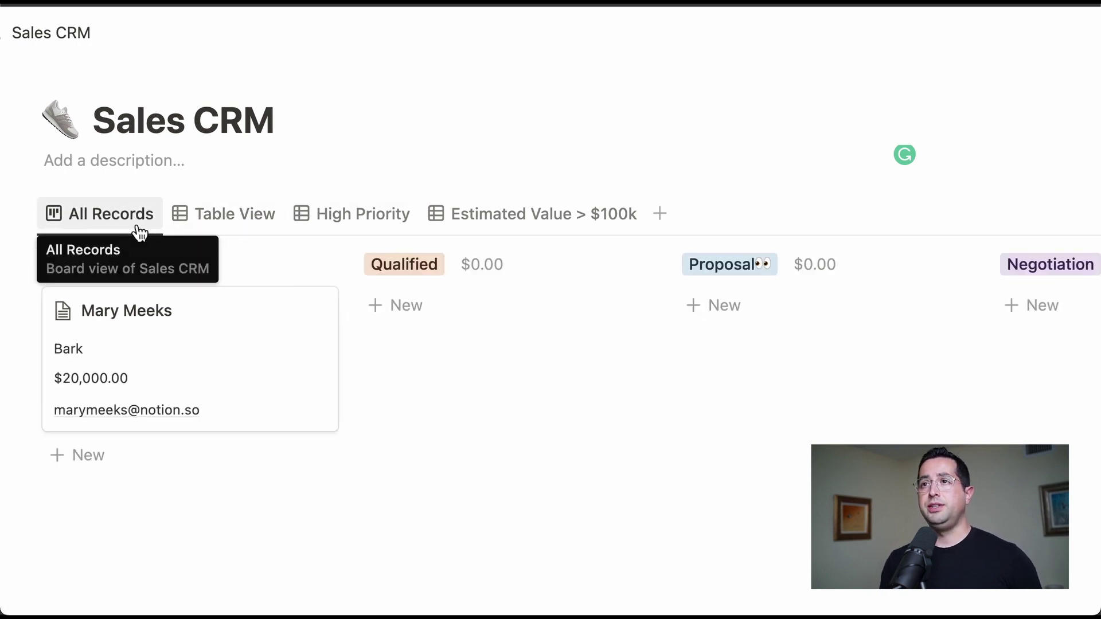
drag(209, 347, 378, 325)
key(super+minus)
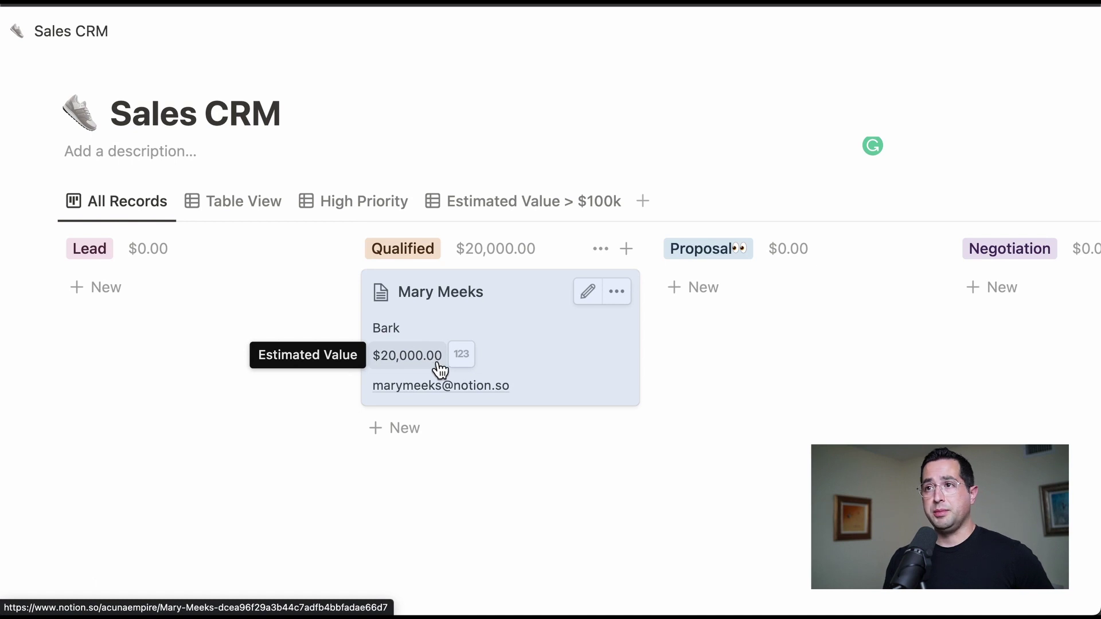
Move the Bark contact's card from Qualified to the Proposal stage of the board.
scroll(439, 370, up, 5)
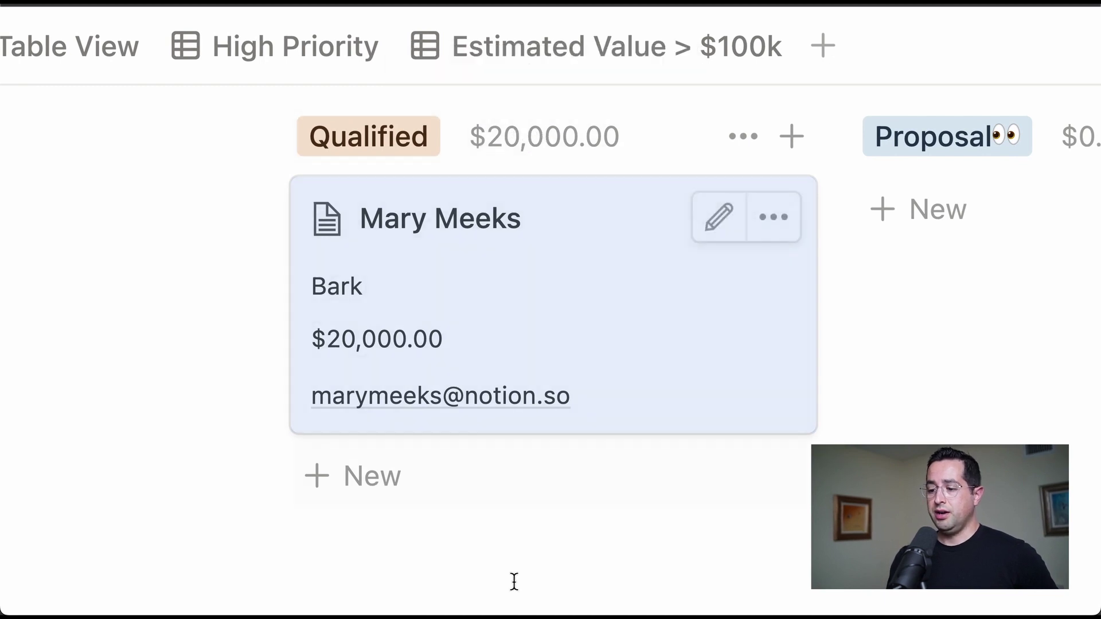
scroll(797, 198, right, 2)
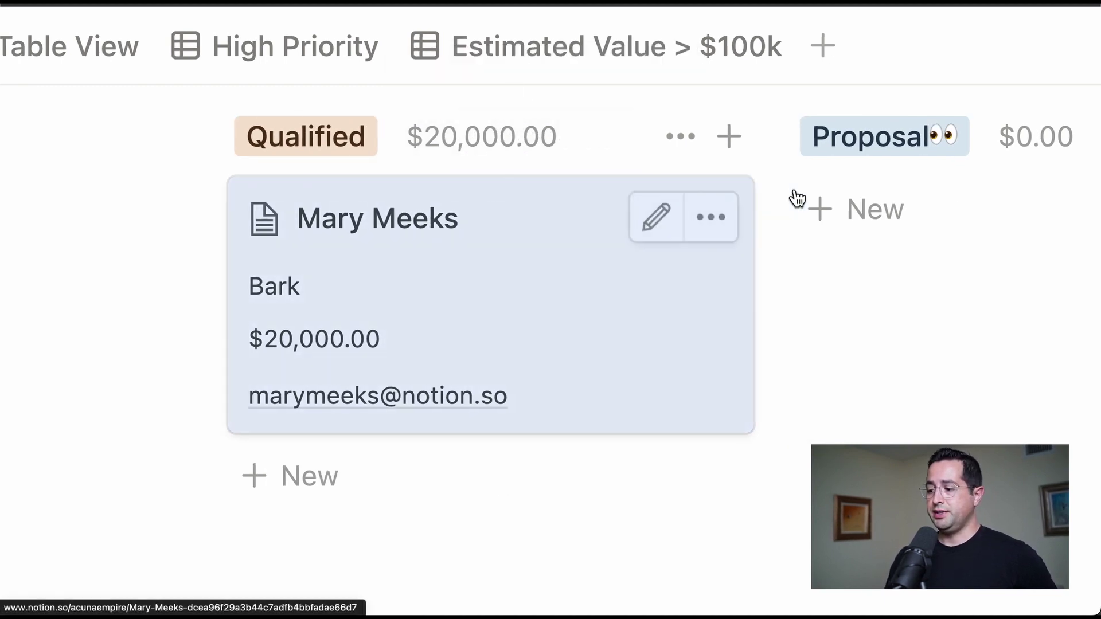
scroll(797, 198, right, 3)
drag(492, 217, 767, 234)
scroll(782, 259, right, 3)
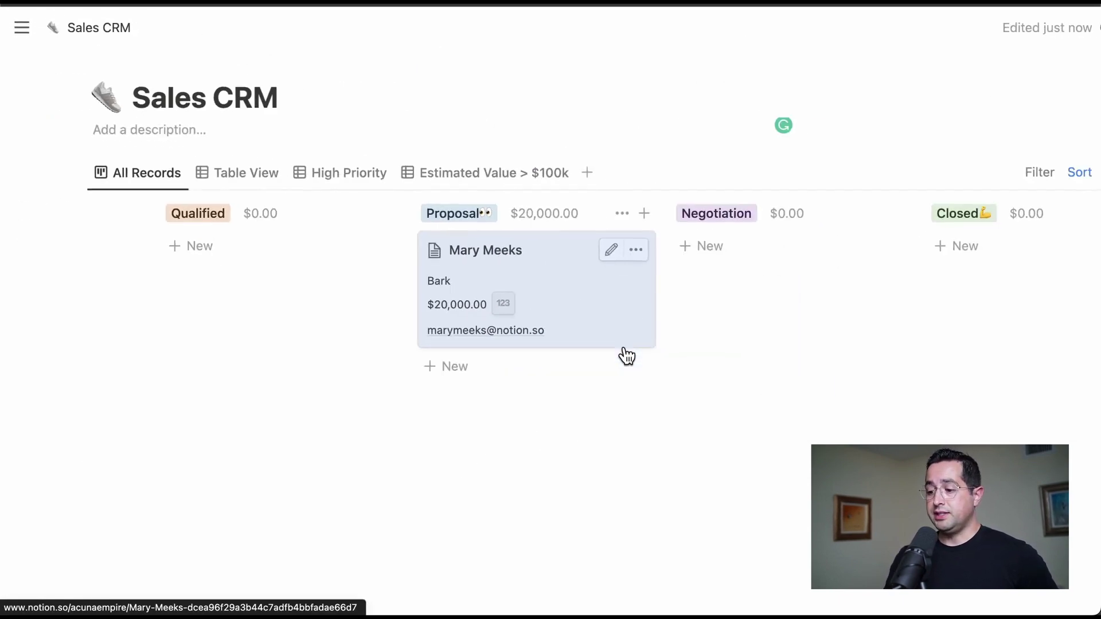
Open the Bark contact's record, review its properties, and expand it to a full page.
click(507, 283)
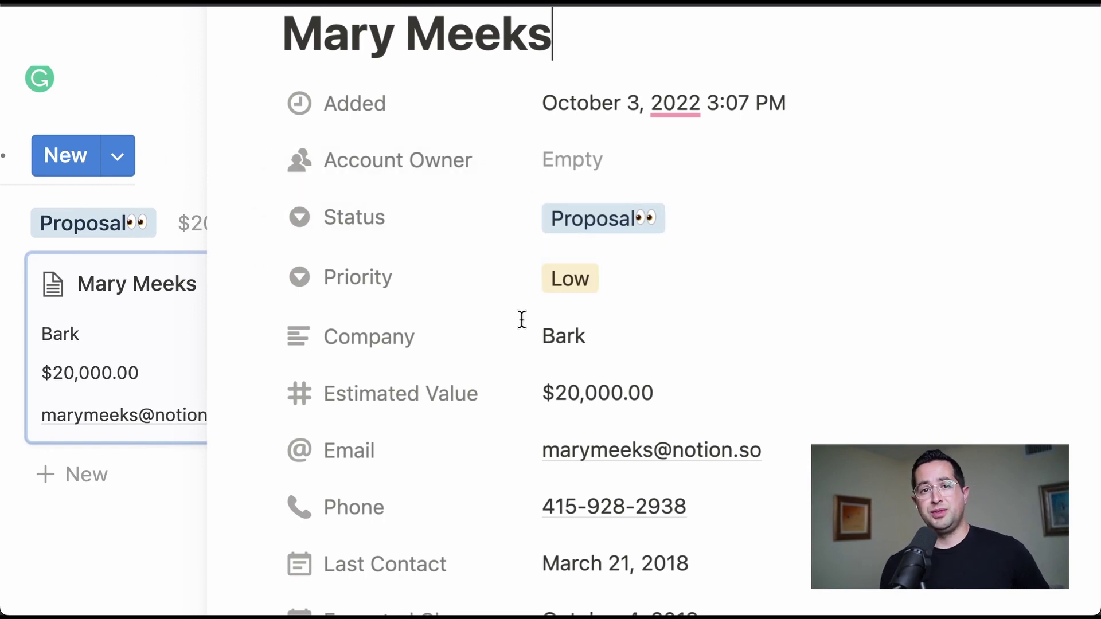
scroll(522, 319, down, 3)
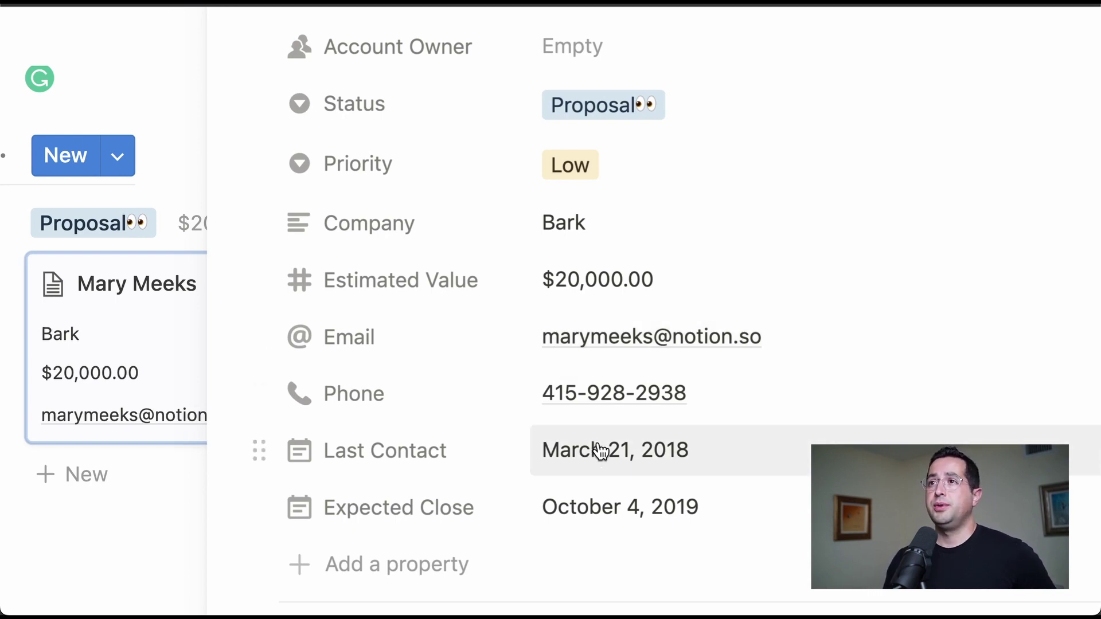
scroll(600, 452, up, 2)
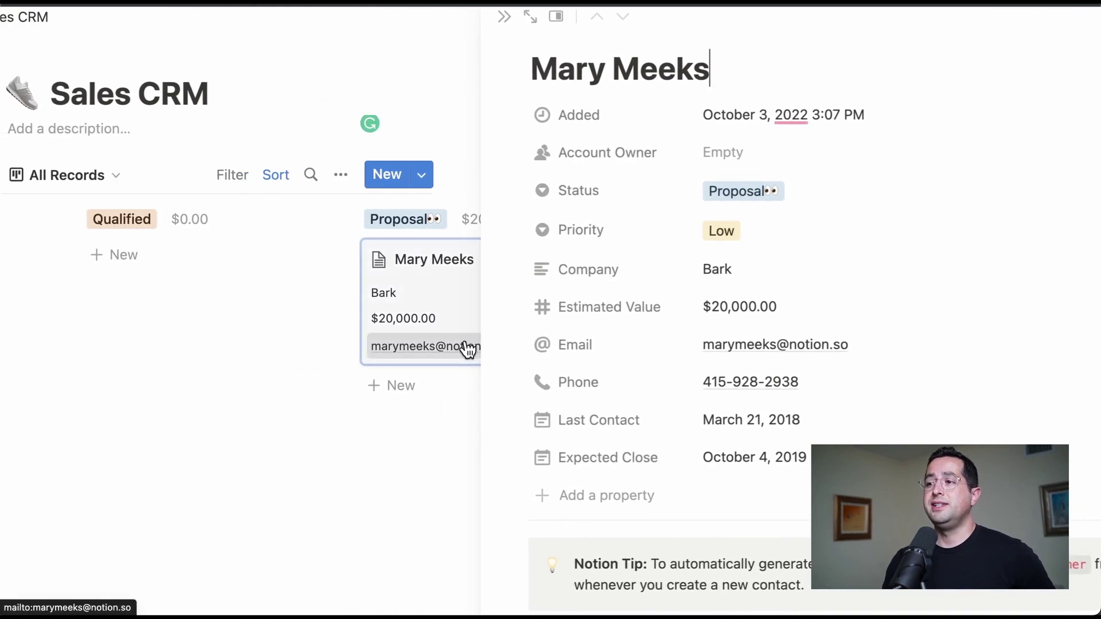
click(529, 18)
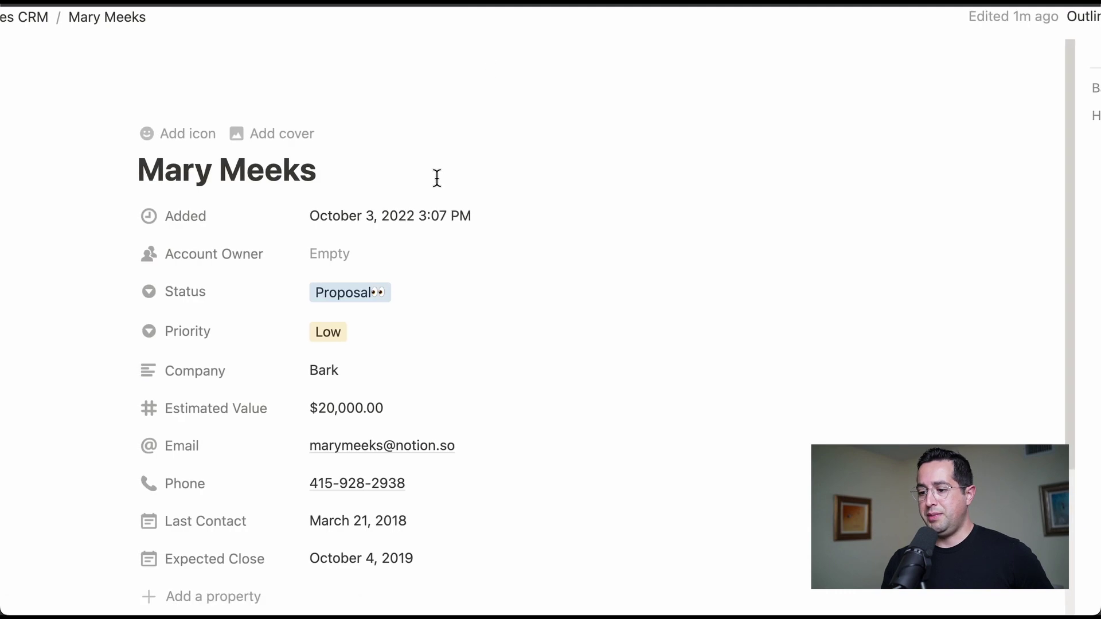
Return to the Sales CRM database and check the High Priority view before going back to the All Records board.
click(32, 19)
click(378, 156)
click(150, 148)
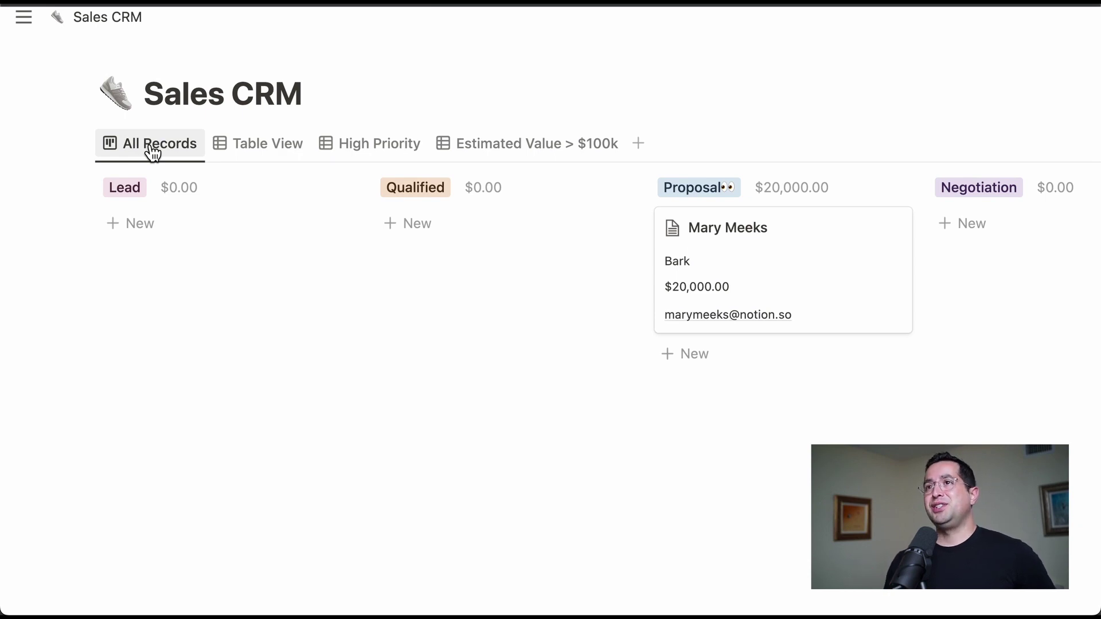
Examine the contents, workflows, tools and reports lists in the aNotioneer Advanced CRM template screenshot.
mouse_move(420, 62)
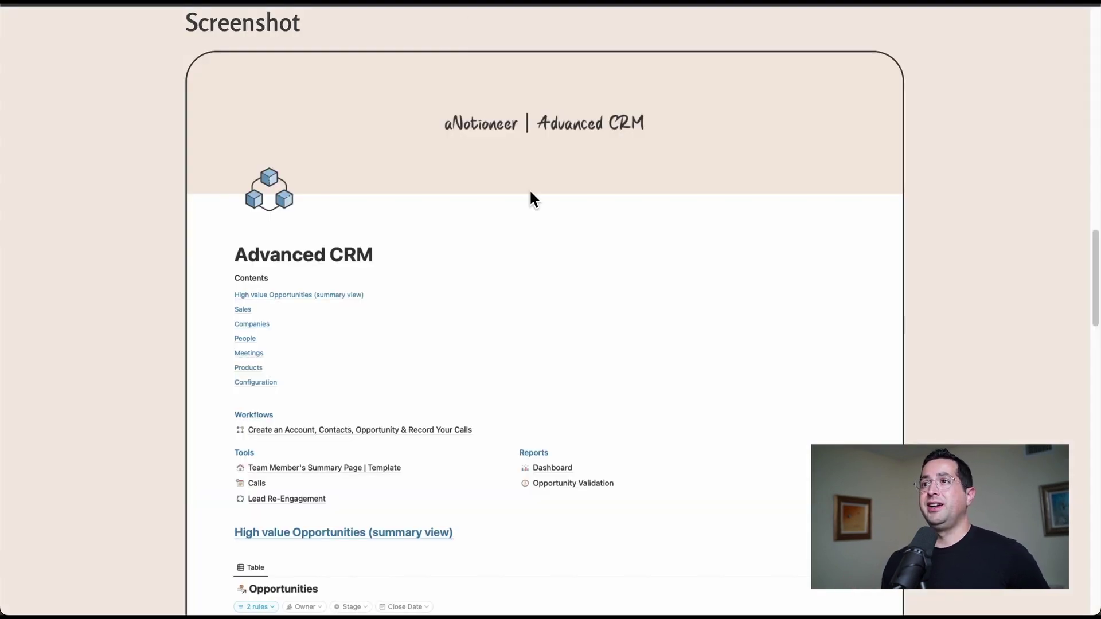
scroll(520, 128, up, 5)
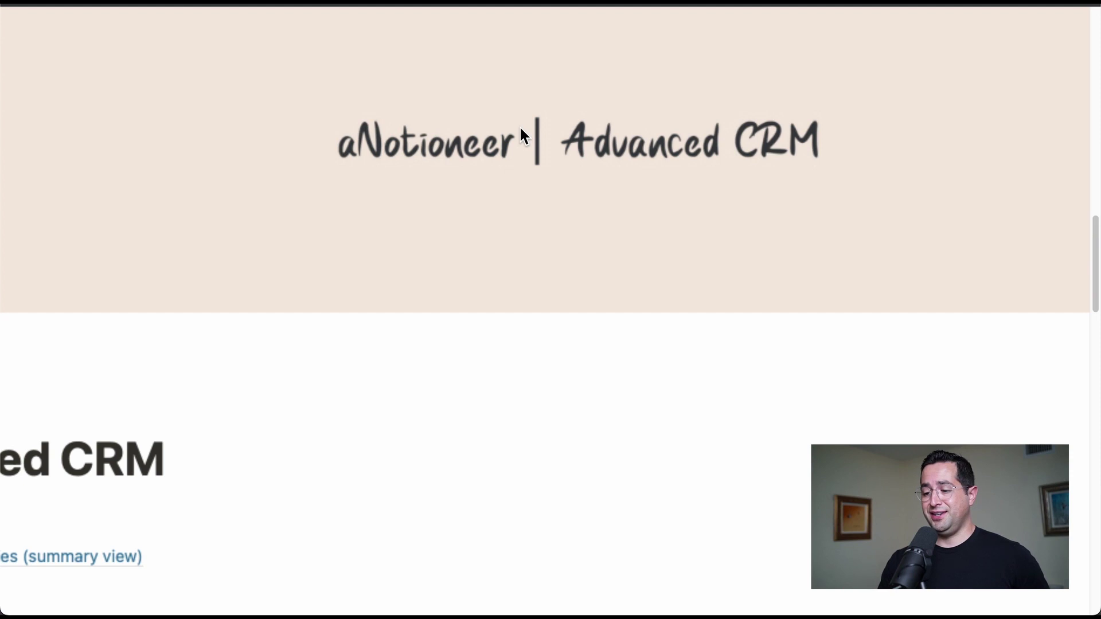
scroll(527, 139, down, 5)
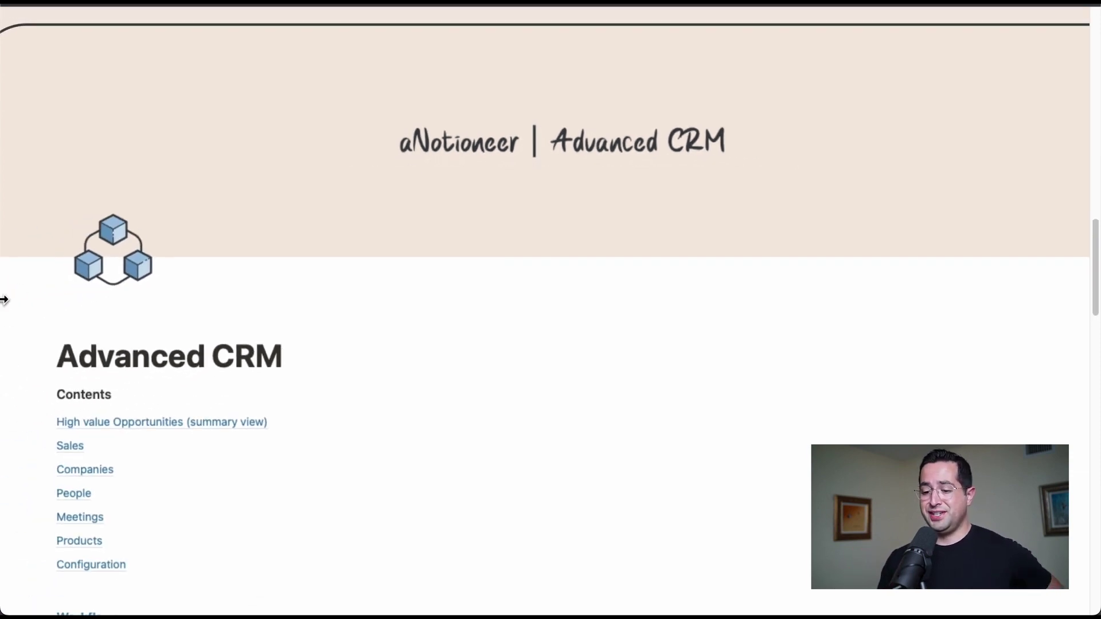
scroll(55, 334, down, 5)
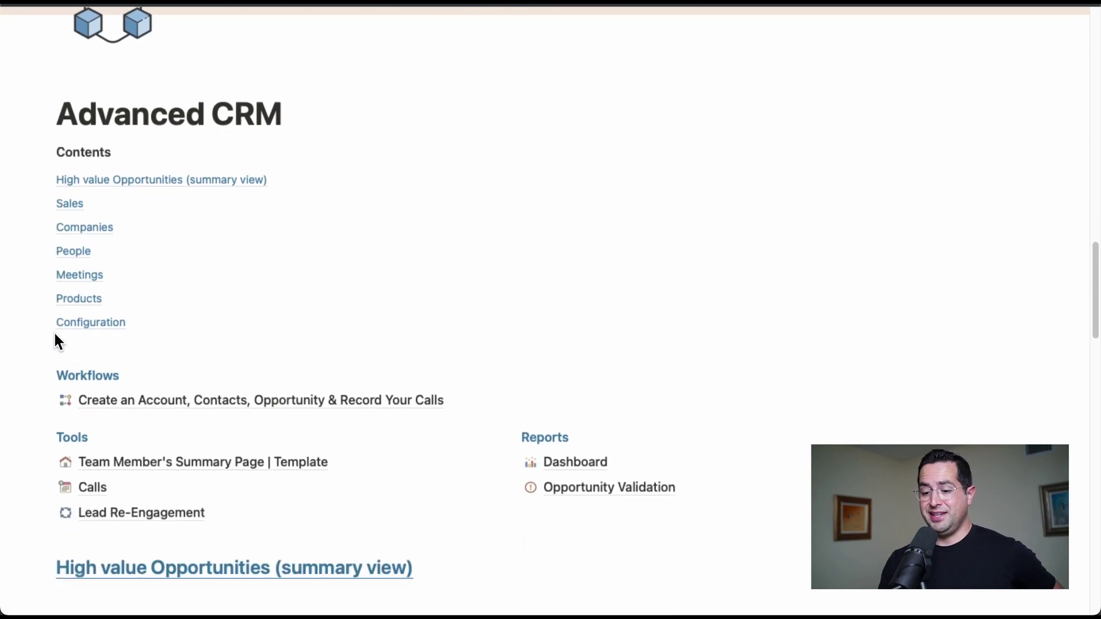
scroll(54, 334, up, 3)
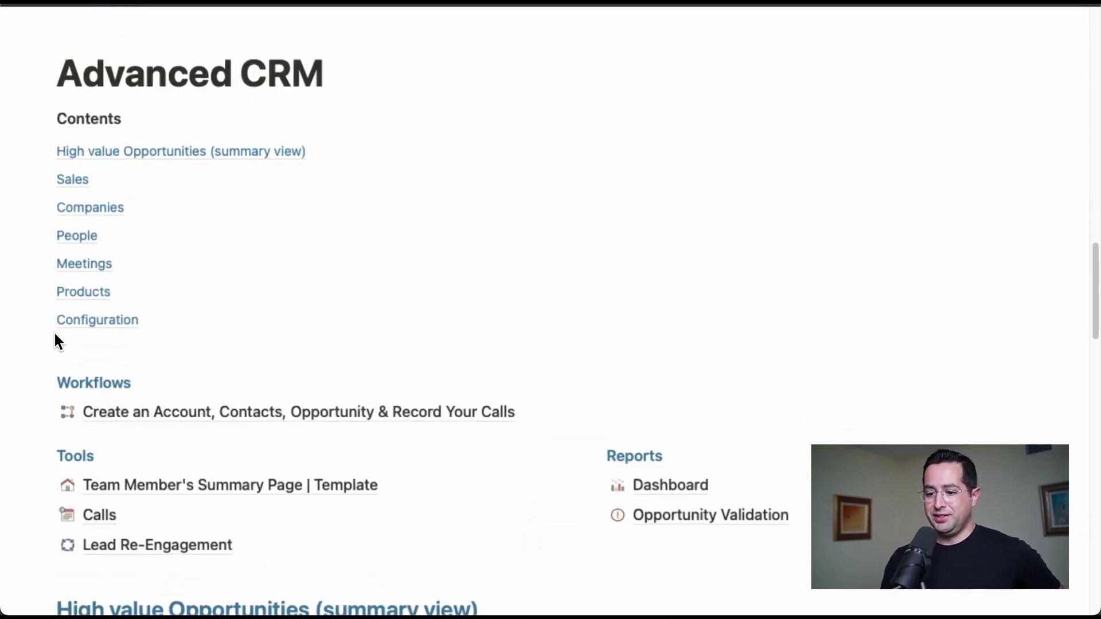
scroll(221, 305, down, 2)
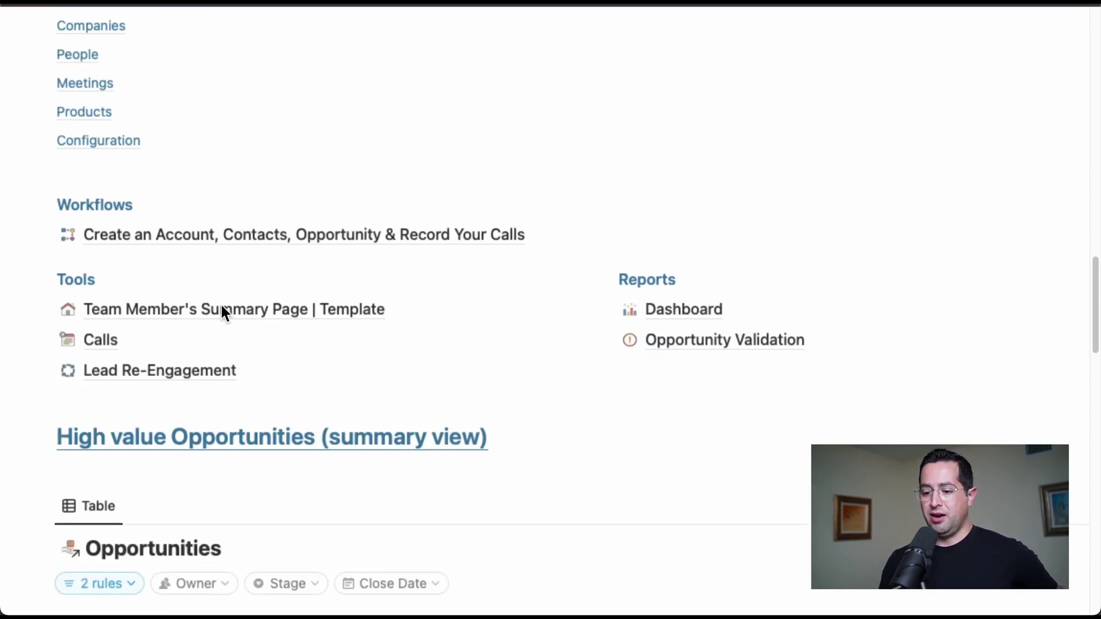
Examine the Opportunities, Sales, Companies, People, Meetings and Products sections of the Advanced CRM screenshot.
scroll(216, 297, down, 6)
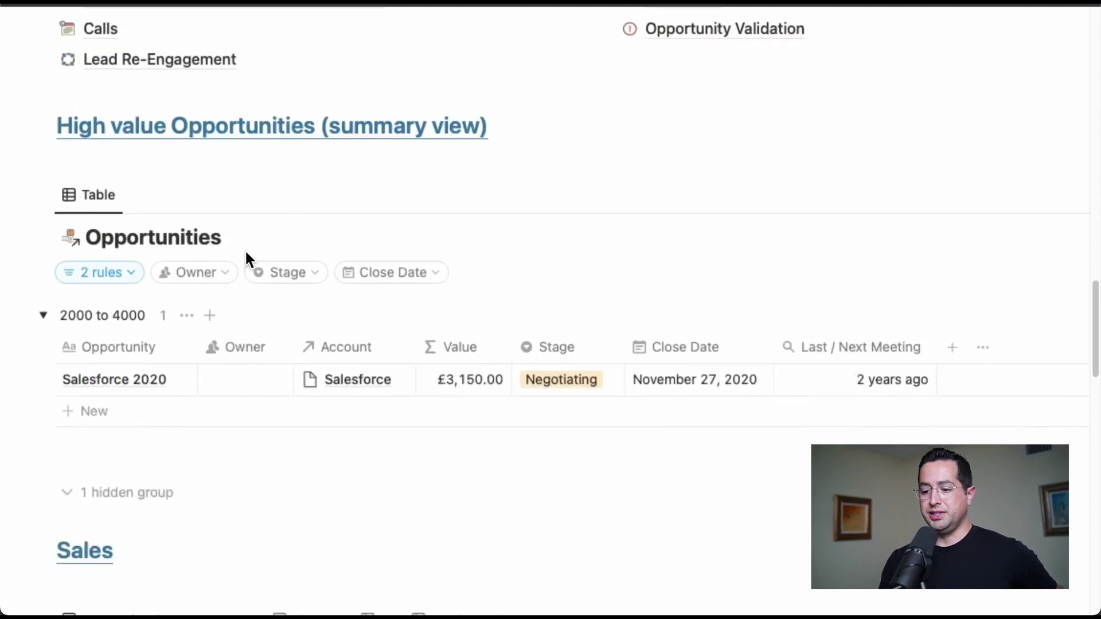
scroll(191, 328, down, 8)
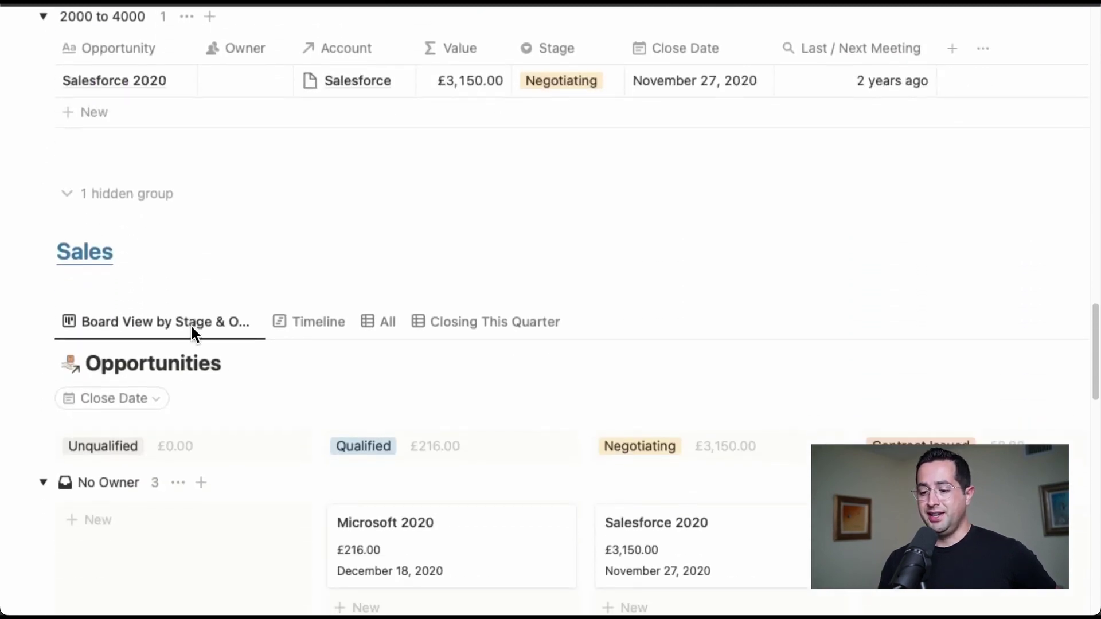
scroll(191, 330, down, 8)
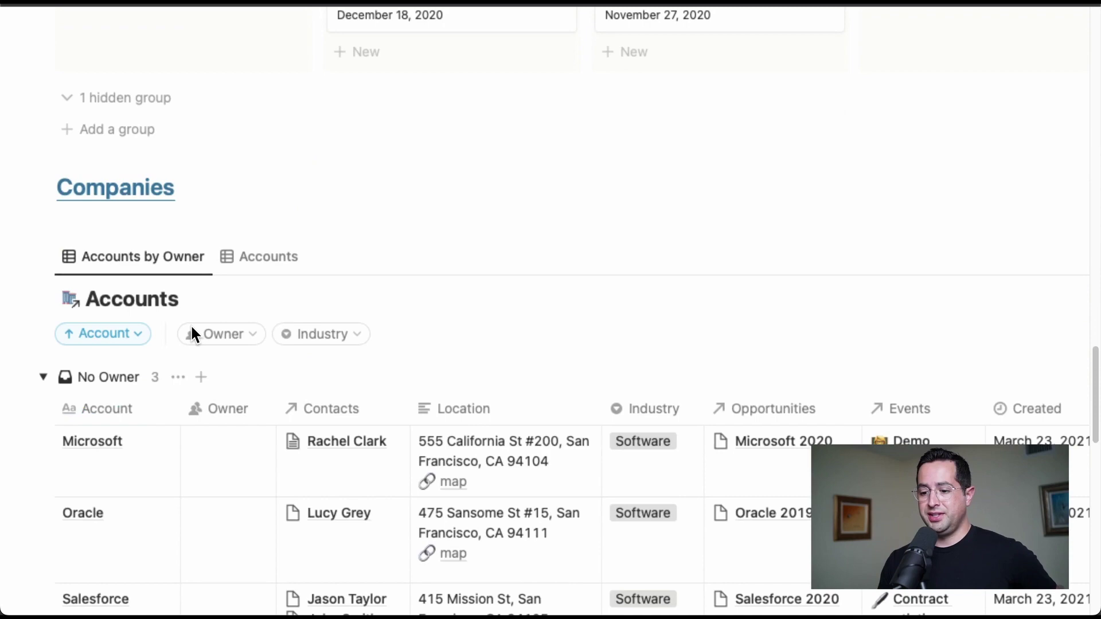
scroll(192, 334, down, 10)
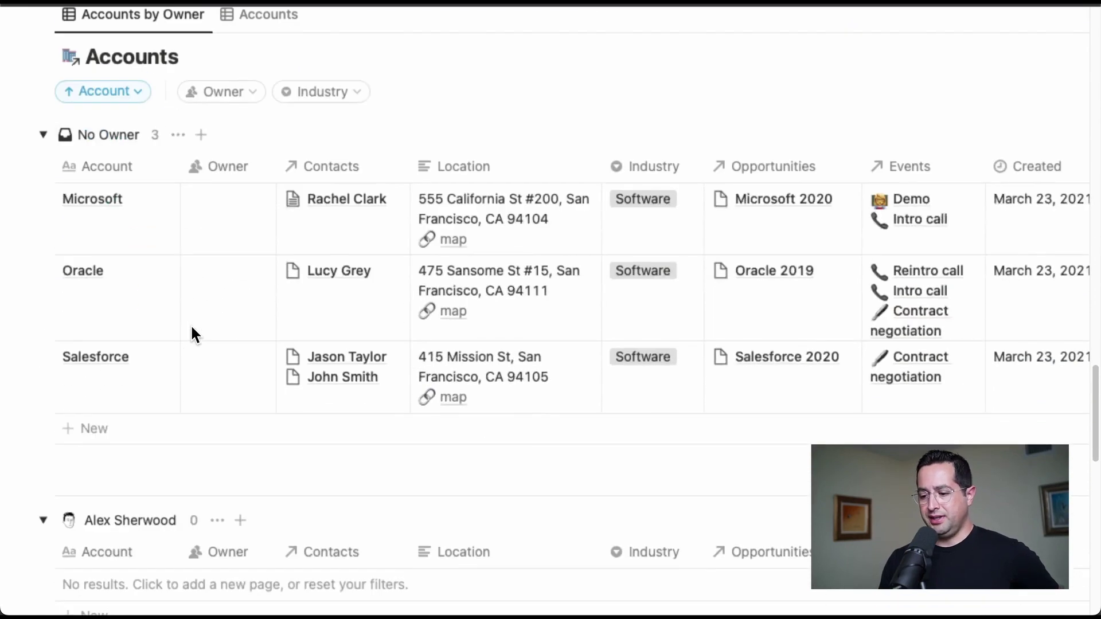
scroll(193, 328, down, 6)
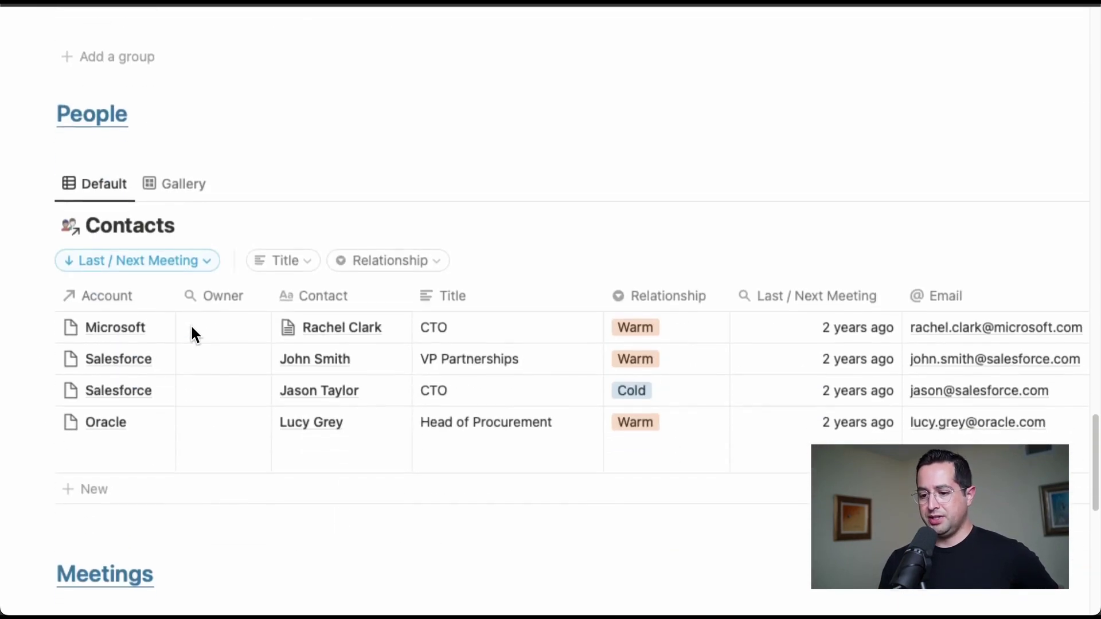
scroll(192, 328, down, 3)
scroll(191, 328, down, 12)
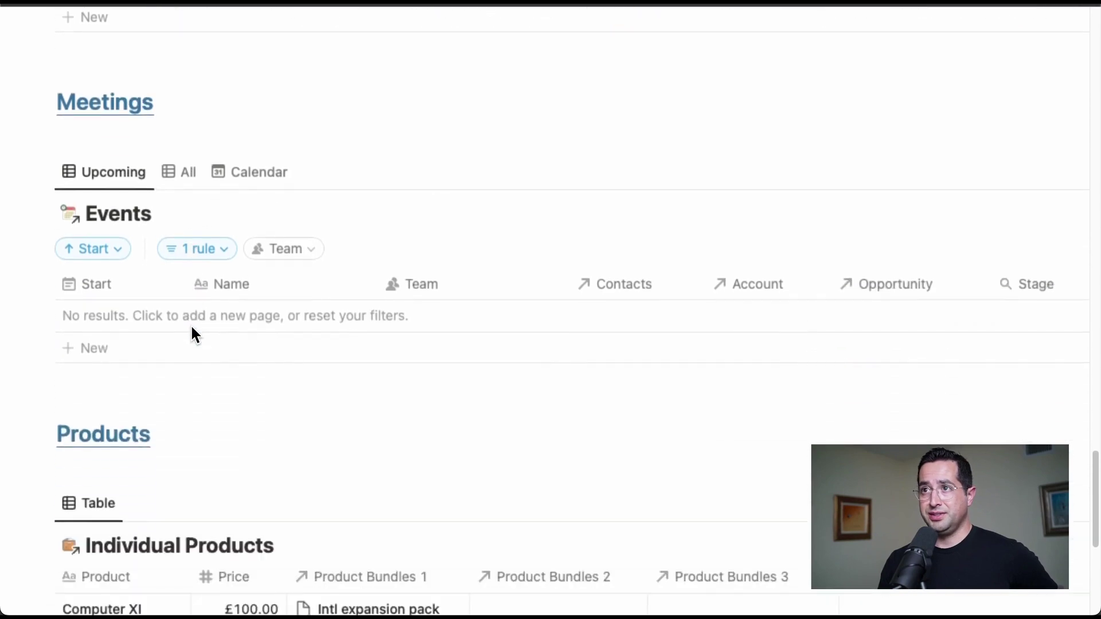
scroll(191, 328, down, 5)
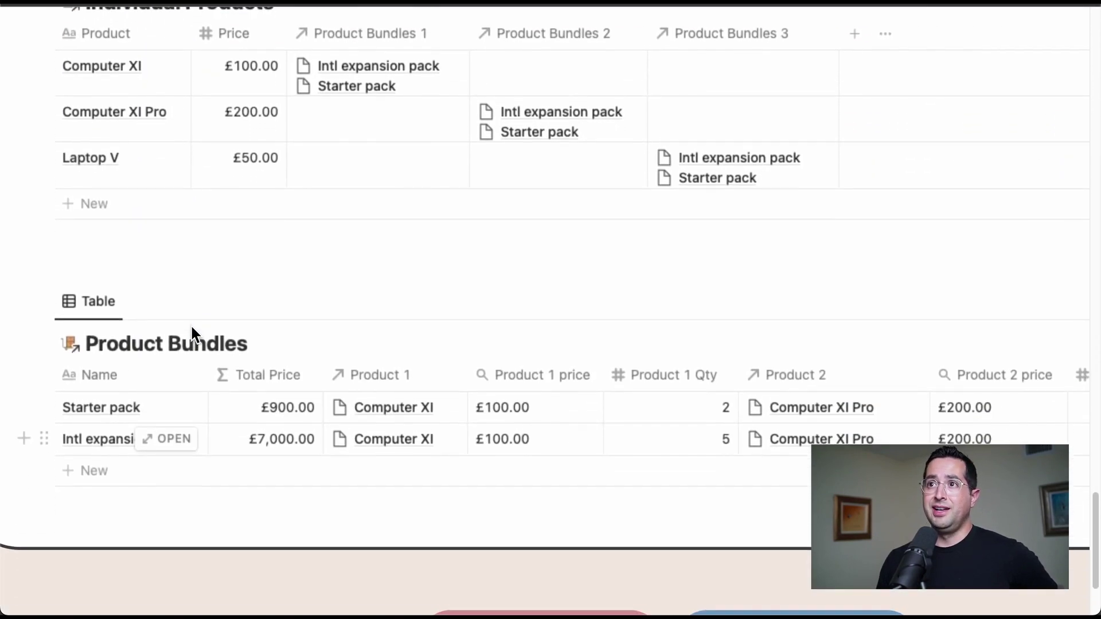
scroll(191, 328, up, 3)
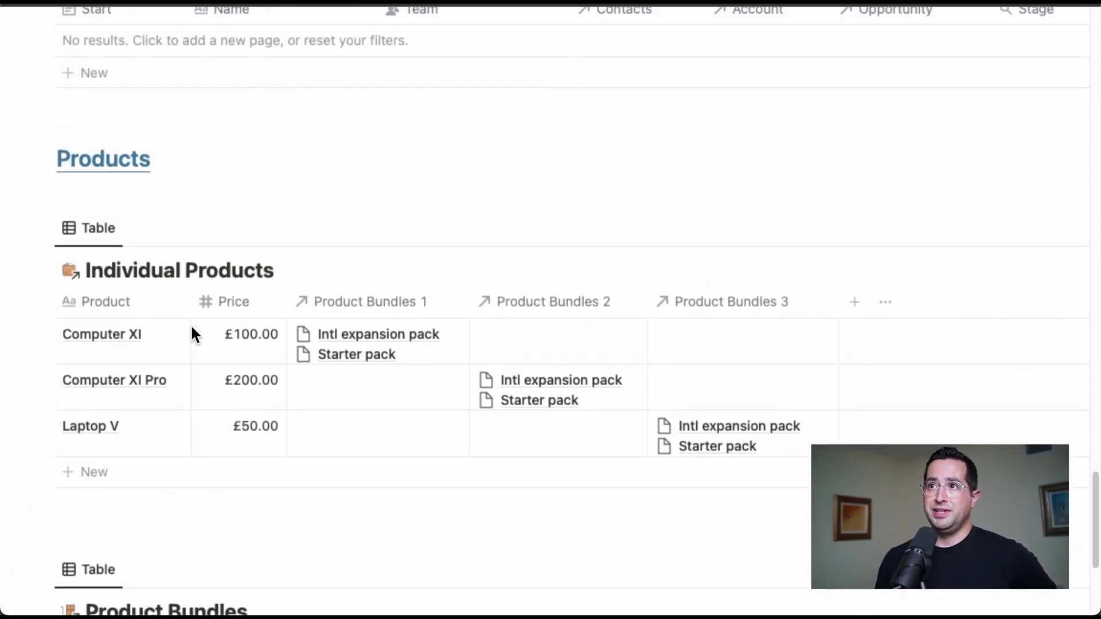
Look back through the Advanced CRM sections and review the contents overview at the start of the screenshot.
scroll(191, 328, up, 18)
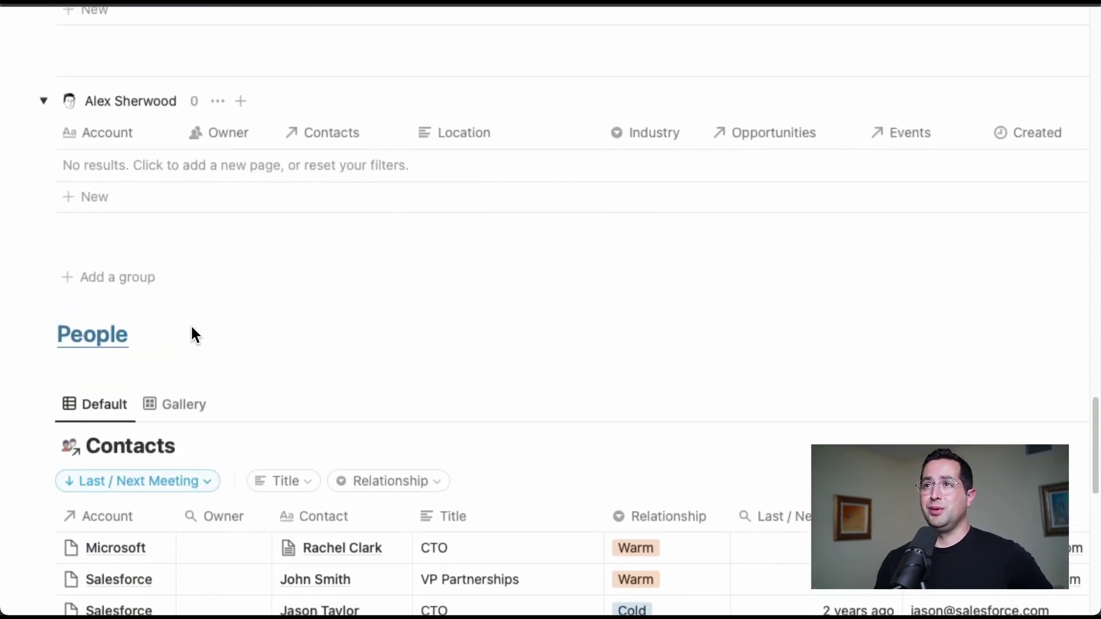
scroll(192, 328, up, 7)
scroll(192, 328, up, 12)
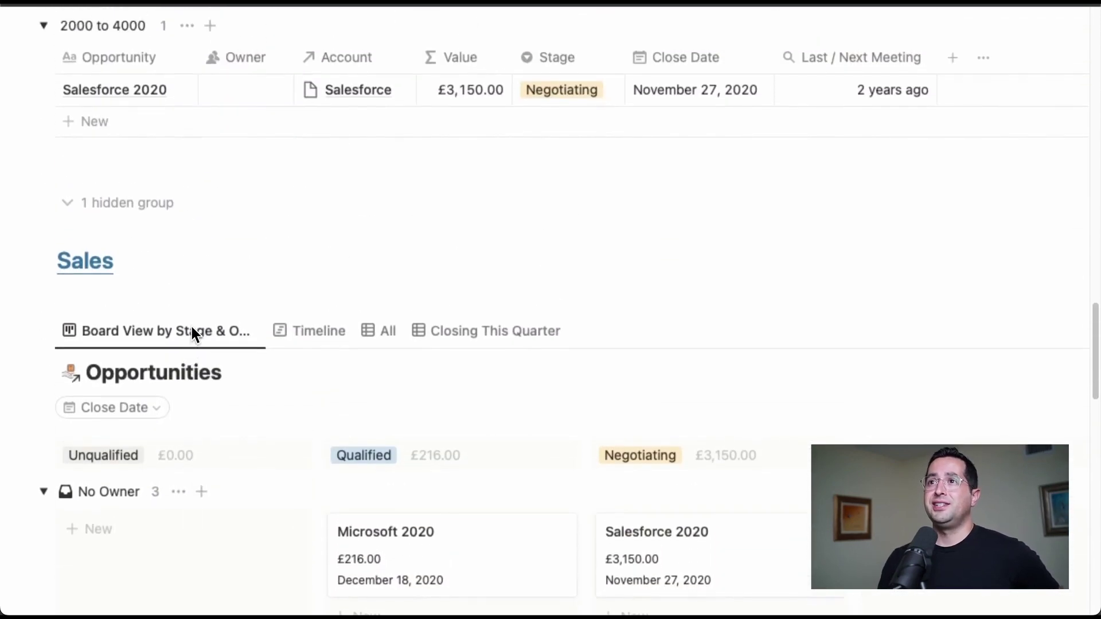
scroll(192, 330, up, 15)
scroll(191, 328, up, 1)
scroll(192, 328, down, 3)
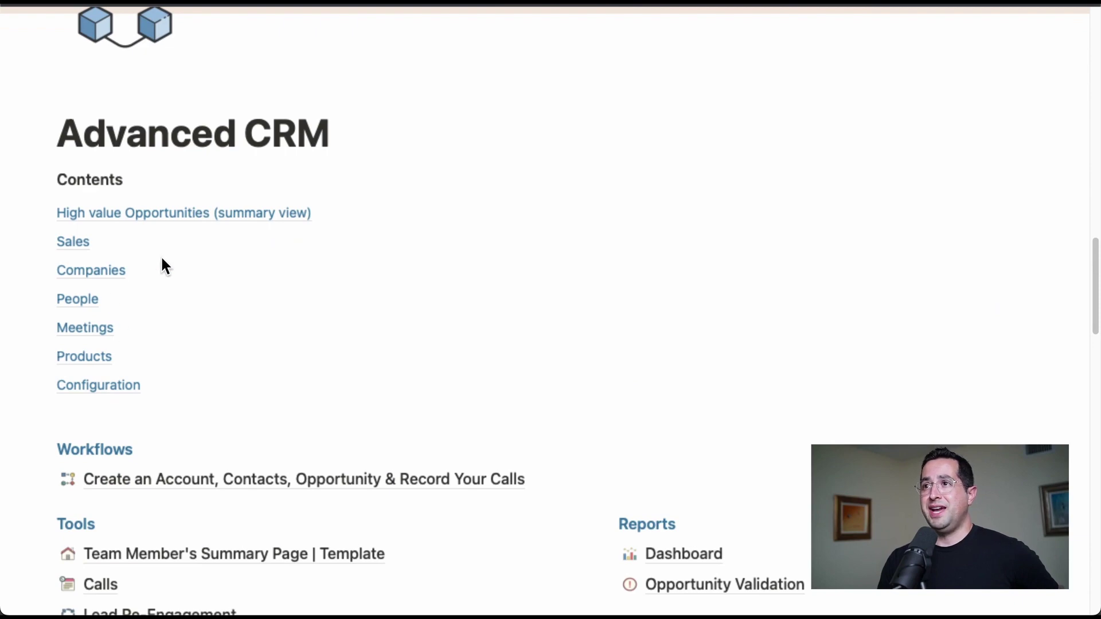
scroll(216, 277, down, 1)
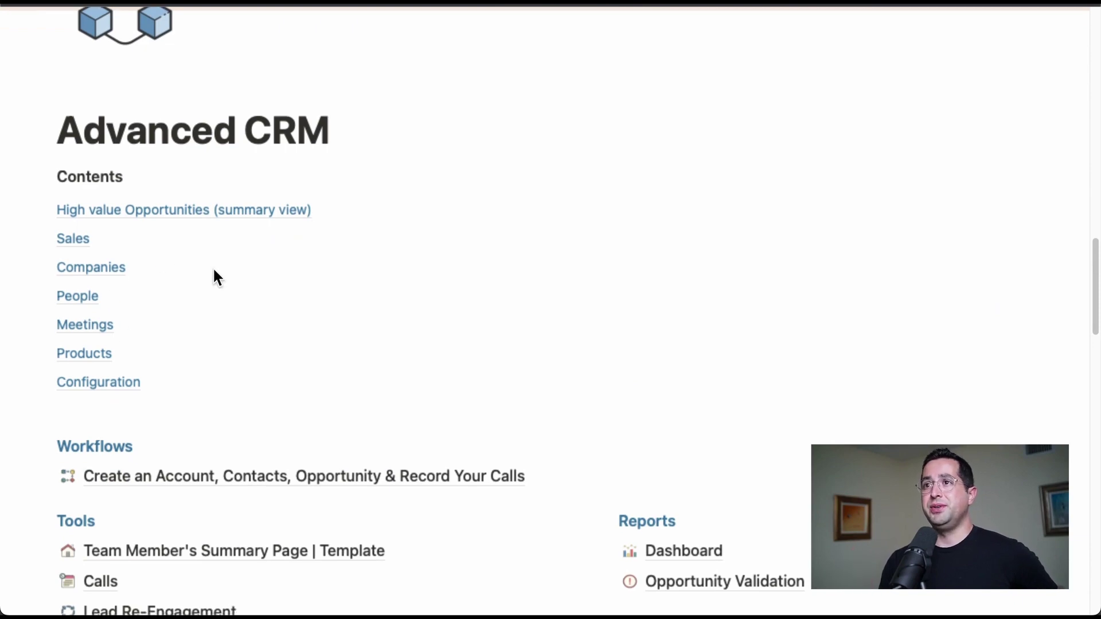
scroll(215, 277, down, 1)
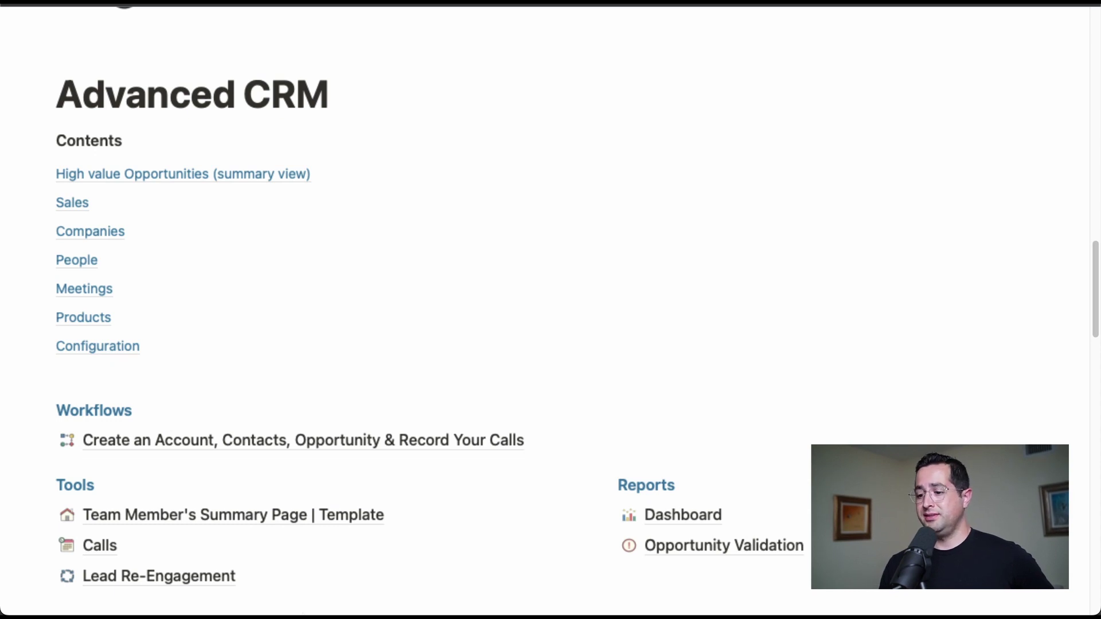
scroll(401, 234, down, 1)
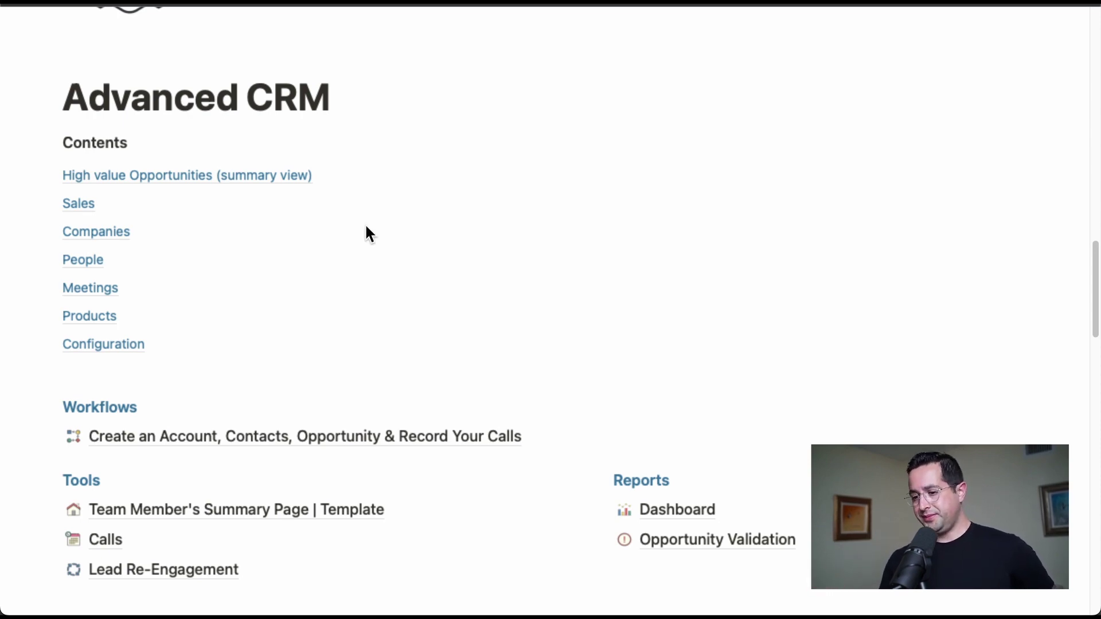
scroll(365, 221, down, 5)
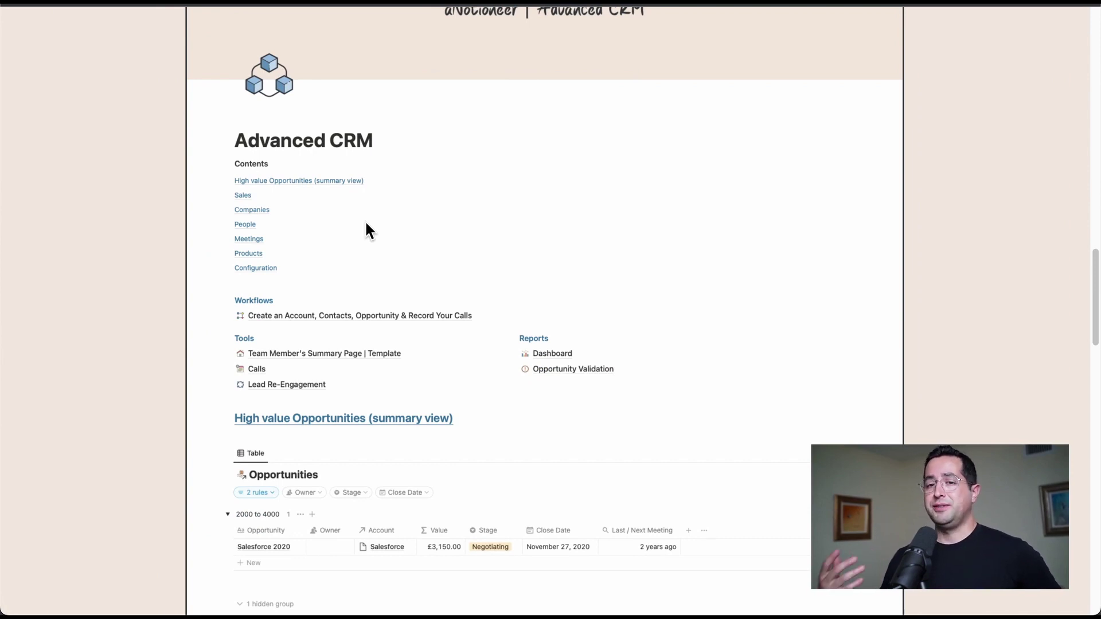
scroll(365, 220, up, 2)
scroll(366, 224, up, 1)
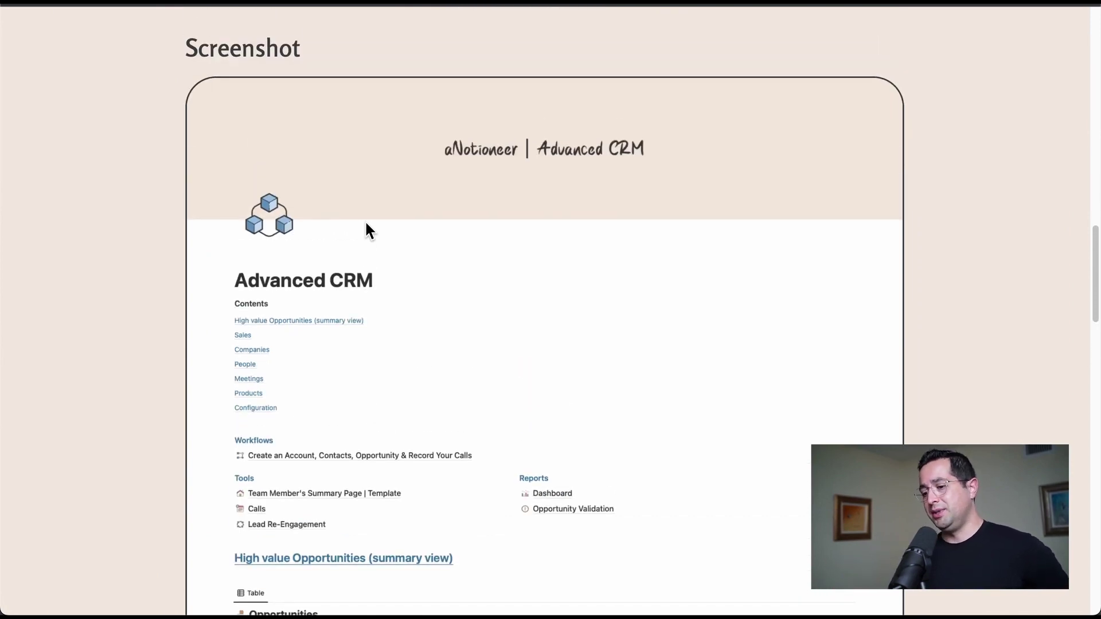
Examine the Contacts table of the Personal CRM template, including its associations, last update and status columns.
scroll(366, 223, down, 2)
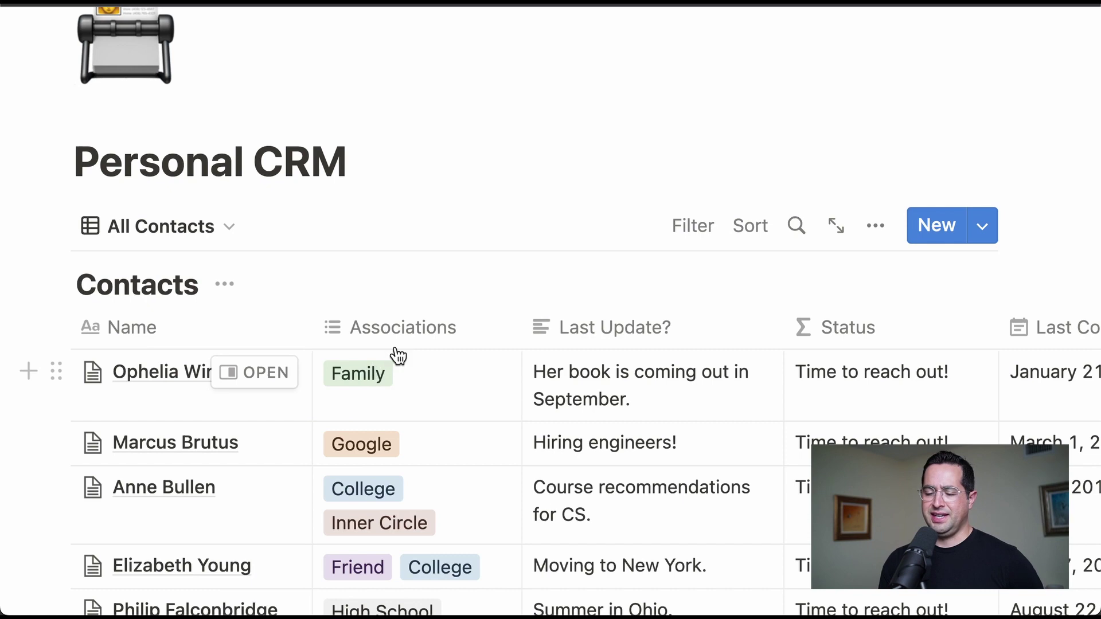
scroll(400, 356, down, 2)
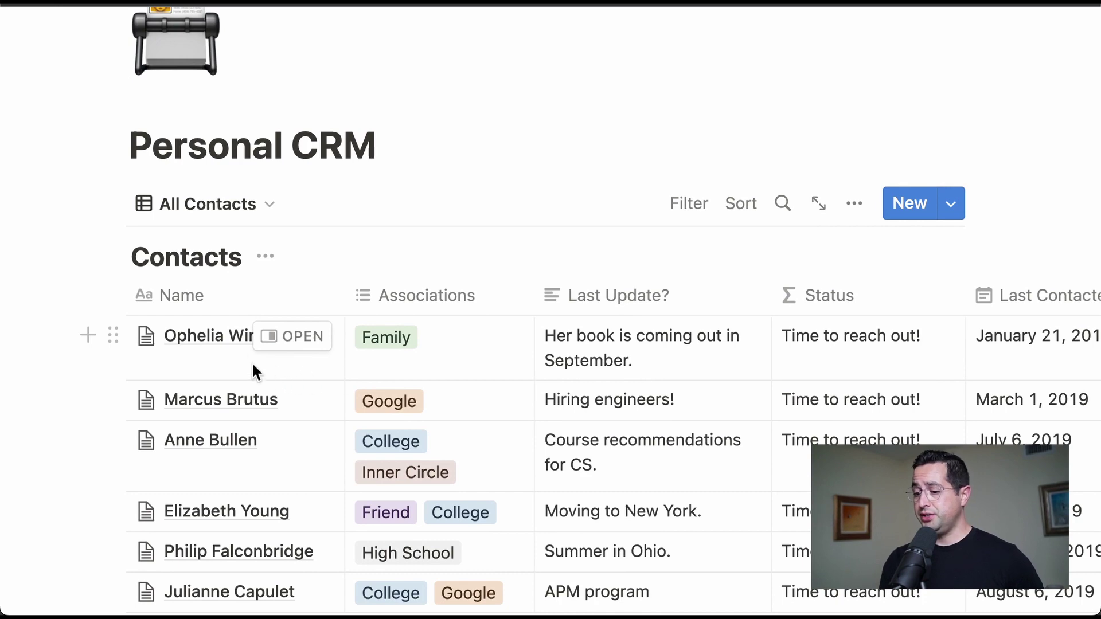
Open the first contact's record in the Personal CRM and browse the Last Contacted calendar forward through the months without choosing a date.
click(277, 337)
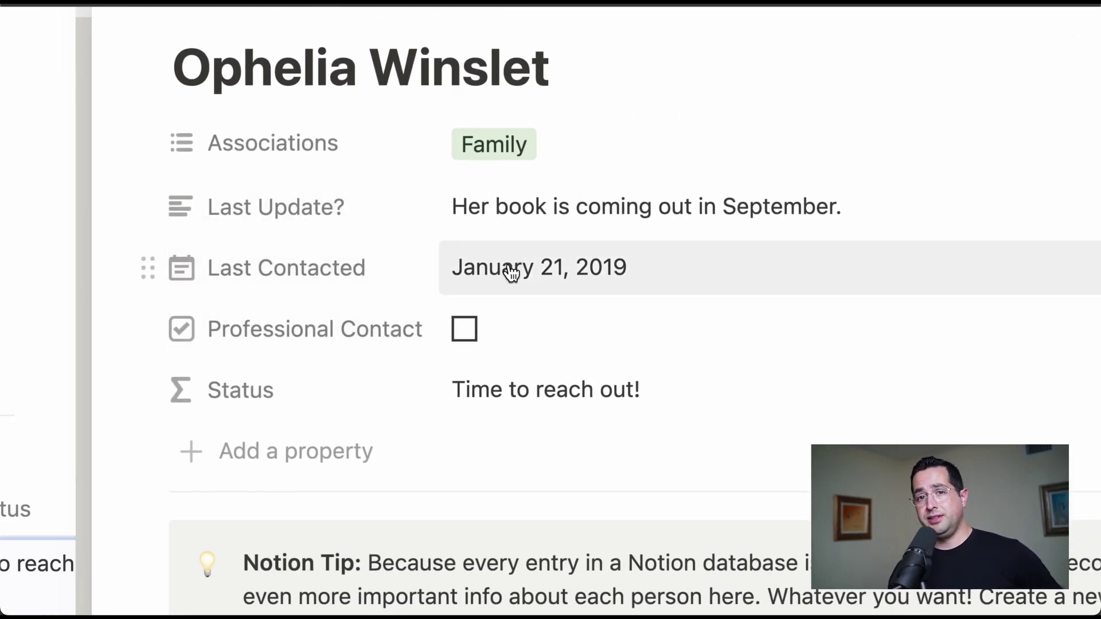
click(574, 259)
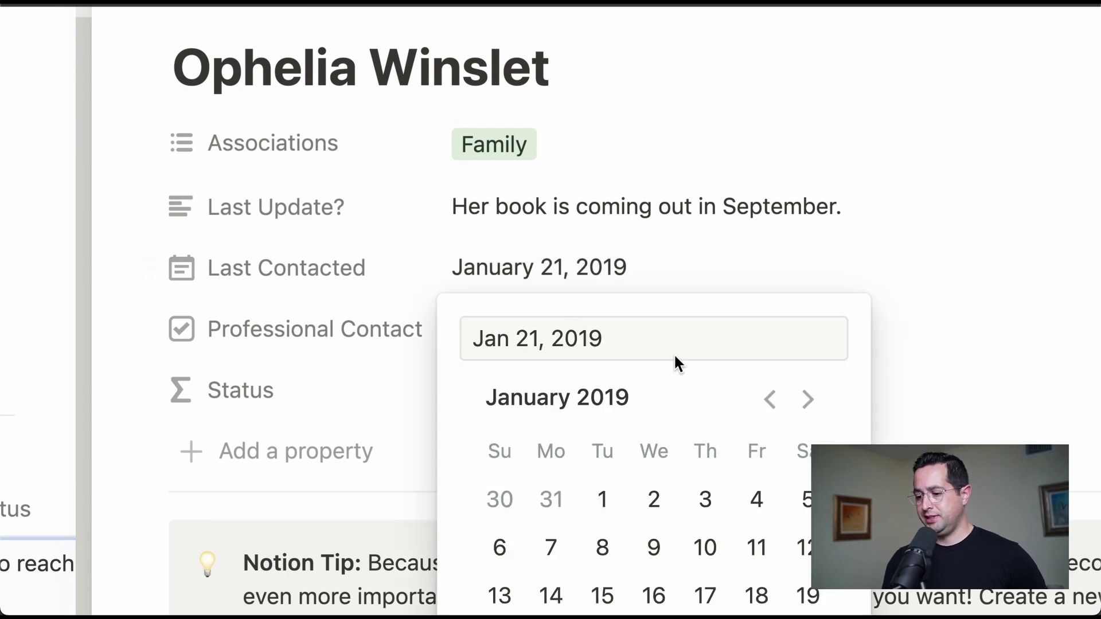
click(813, 405)
click(813, 405)
click(814, 405)
click(813, 405)
click(813, 405)
click(813, 405)
click(813, 405)
triple_click(813, 405)
triple_click(813, 405)
double_click(813, 405)
double_click(813, 405)
click(892, 217)
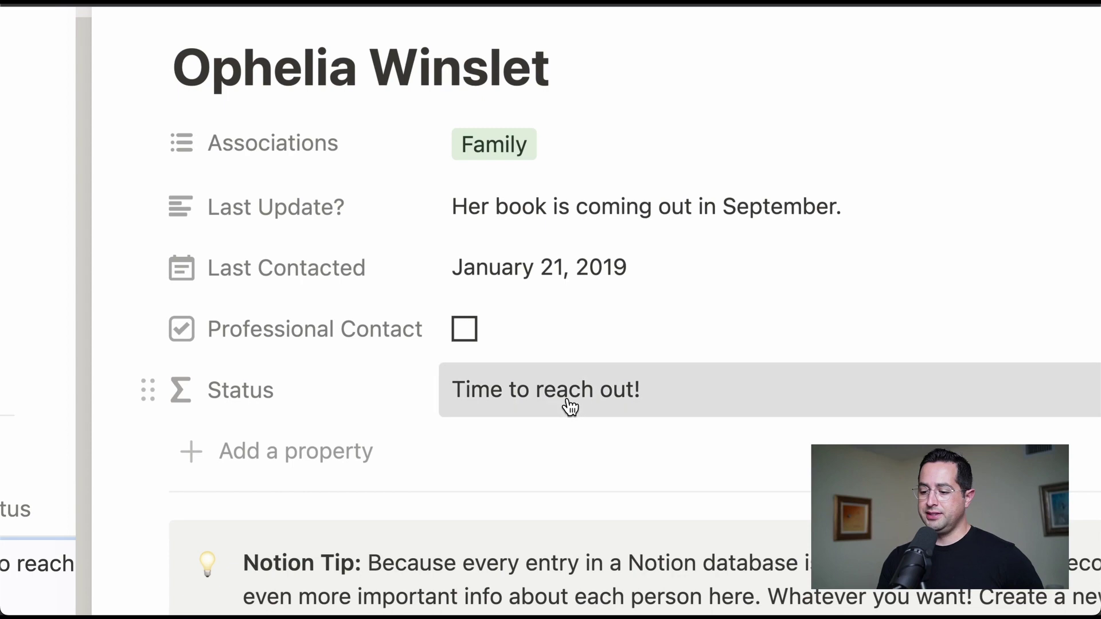
Examine the contact's Status formula, including its dateBetween condition on Last Contacted, the three-month threshold and the "Time to reach out!" text.
click(570, 406)
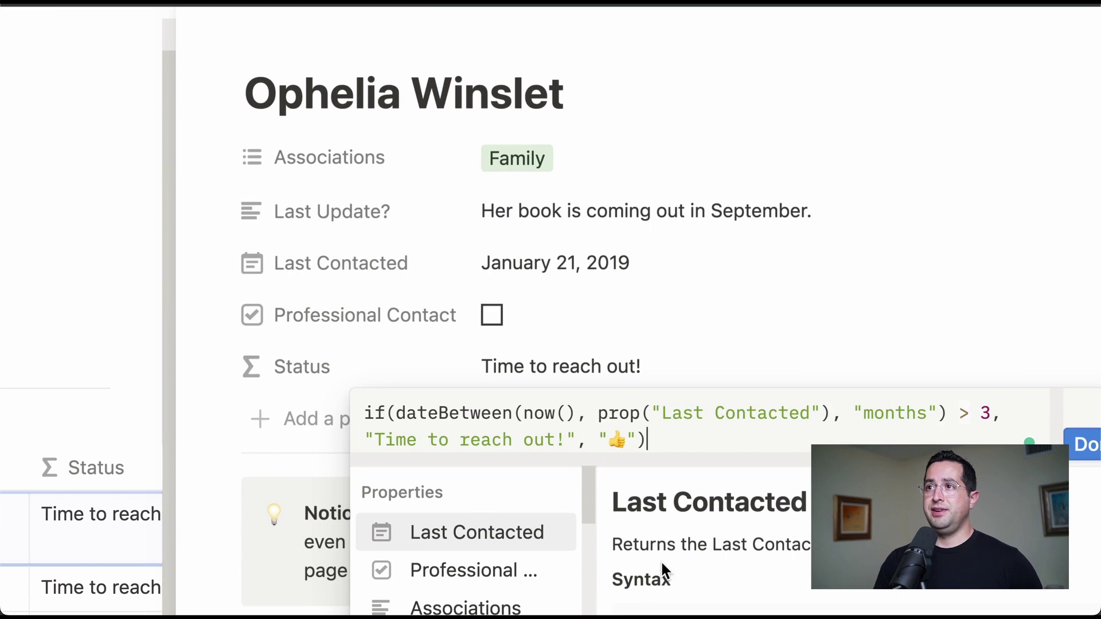
scroll(703, 385, down, 5)
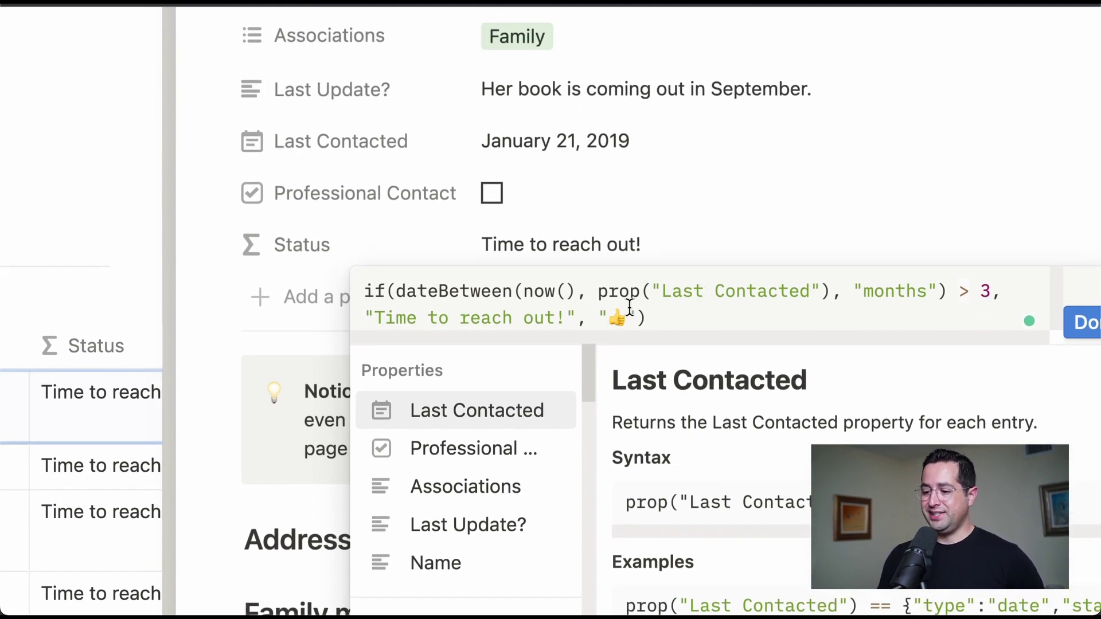
click(374, 291)
drag(396, 291, 557, 292)
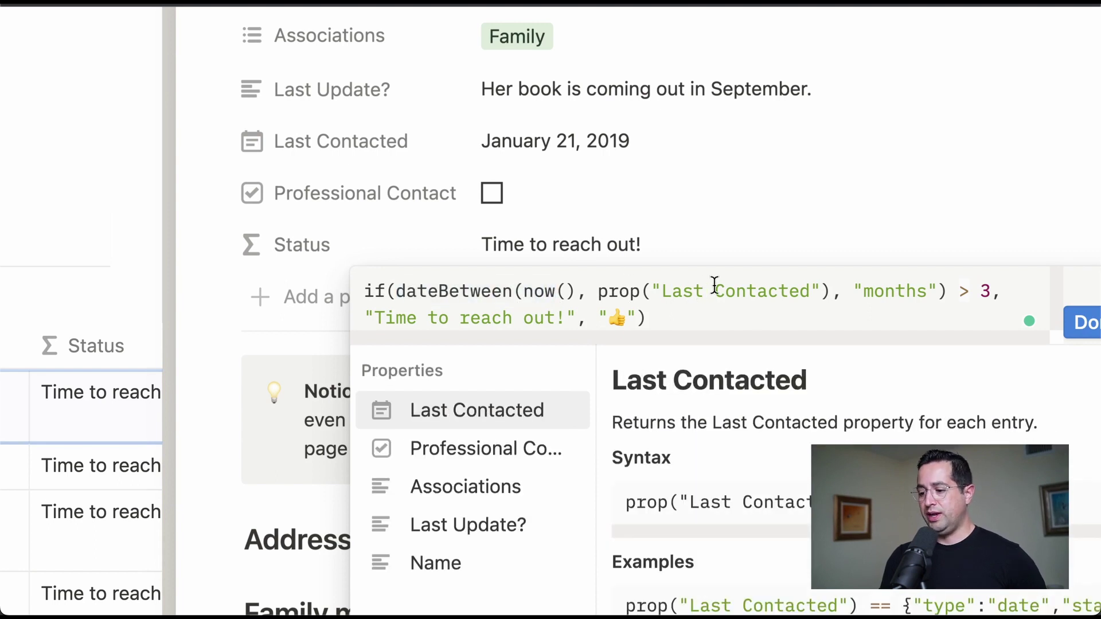
drag(599, 291, 998, 293)
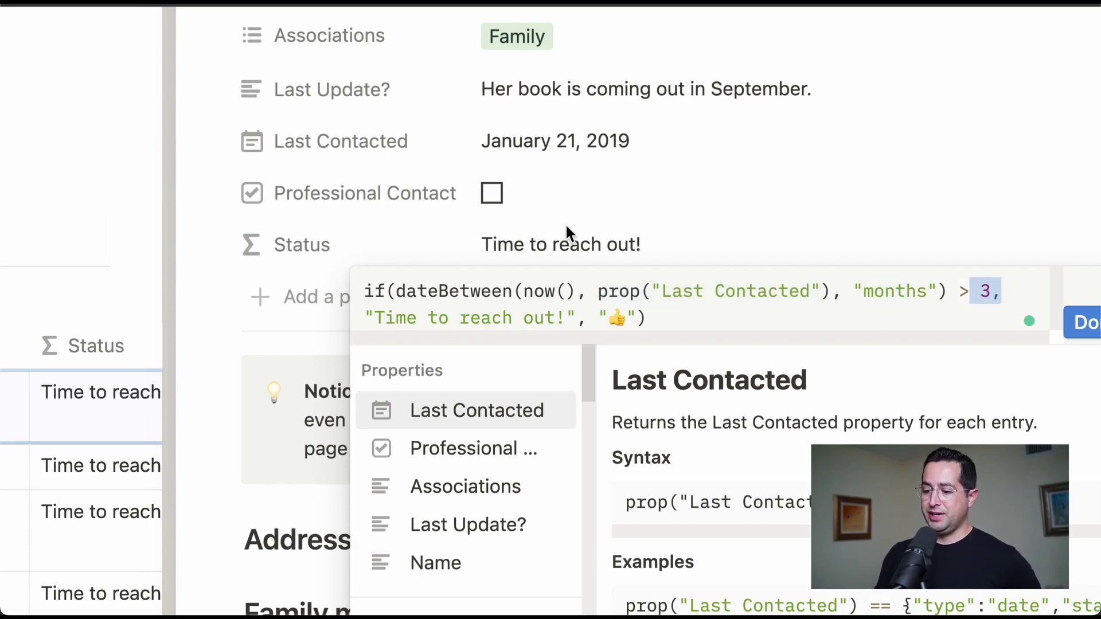
drag(367, 316, 568, 311)
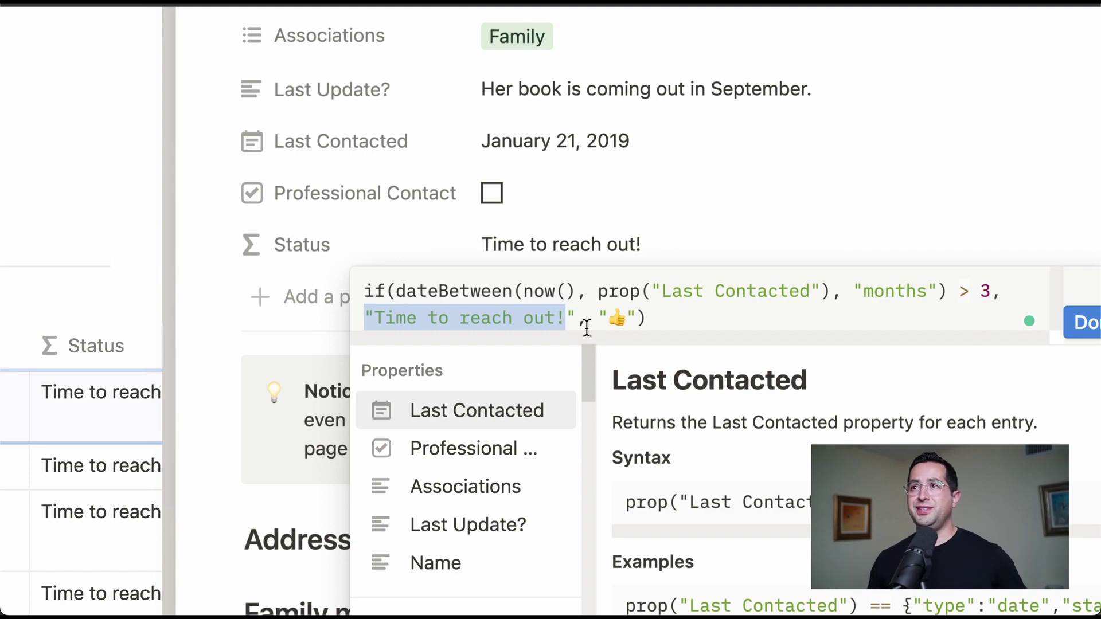
click(548, 198)
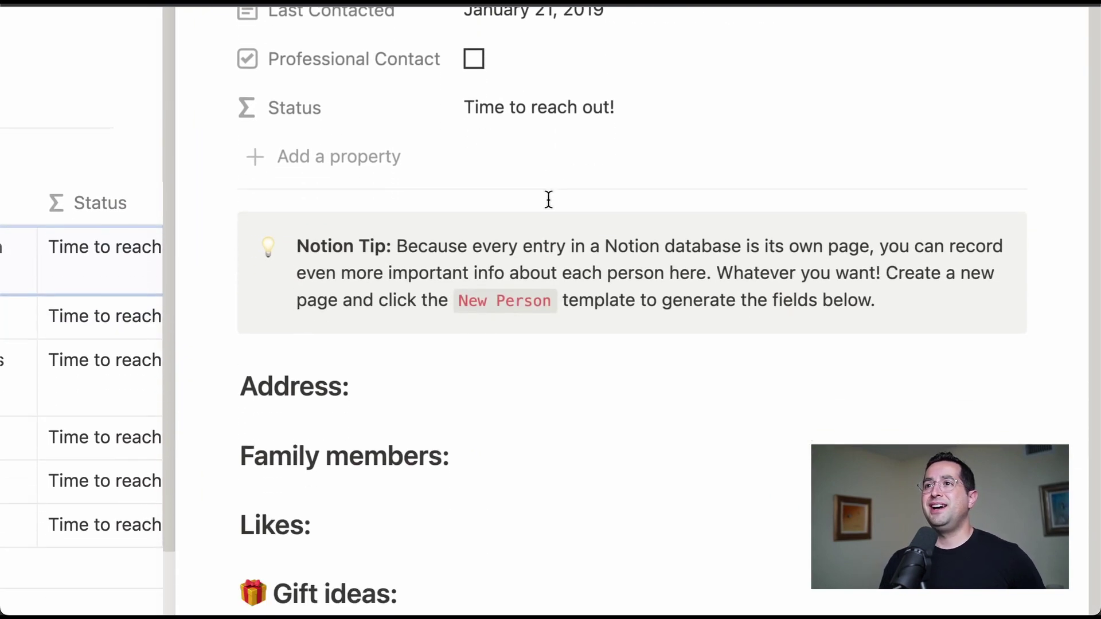
Compare the personal contact page's note headings with the properties and Background info of the Sales CRM record.
scroll(546, 333, down, 2)
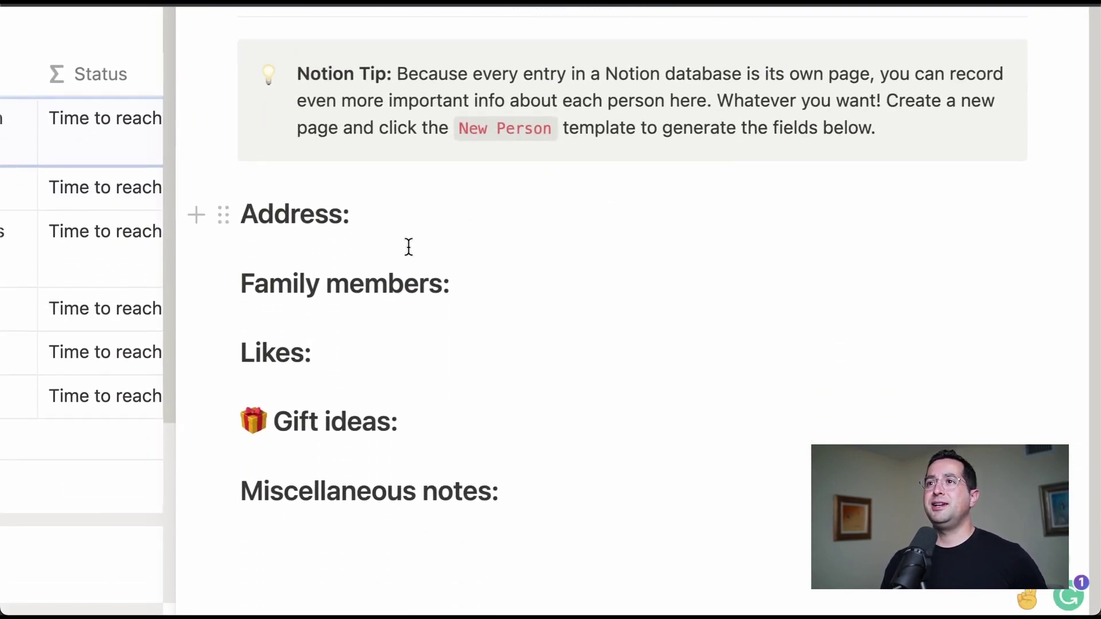
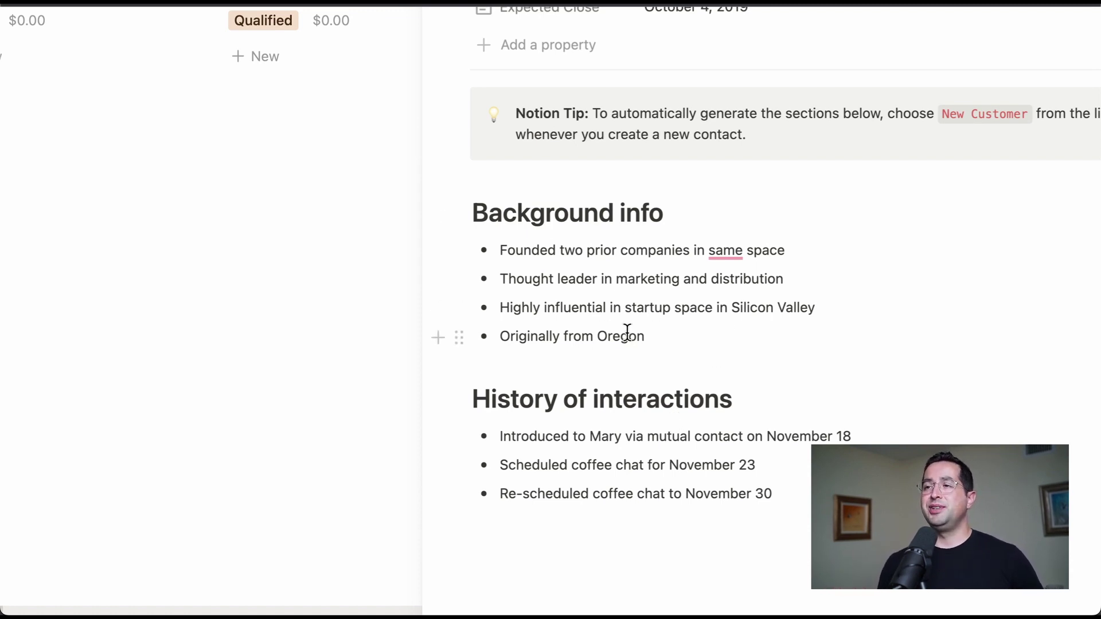
scroll(627, 331, up, 3)
scroll(628, 332, up, 1)
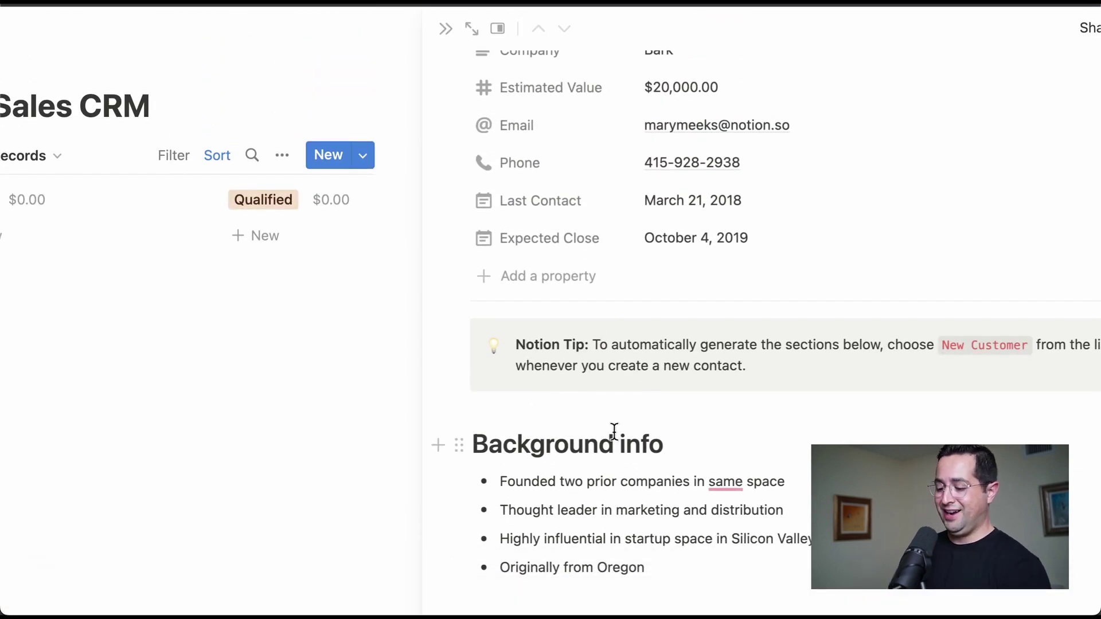
Search Google for "mckay 66" in a new browser tab and open the HubSpot PDF of the Mackay 66 Customer Profile.
key(super+t)
text(mc)
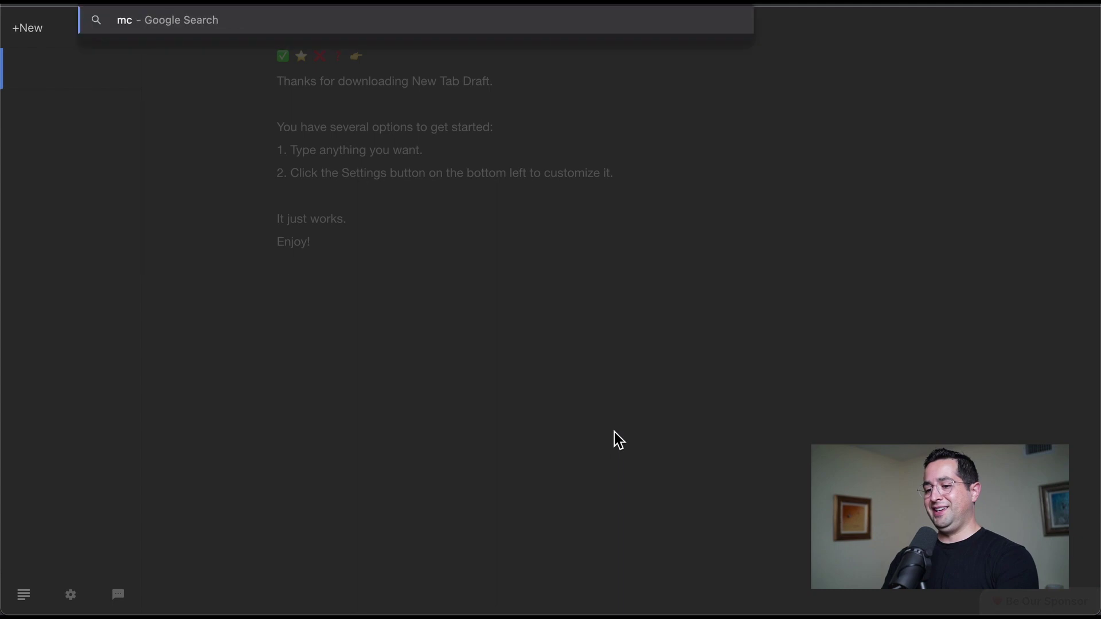
text(kay 66)
key(Escape)
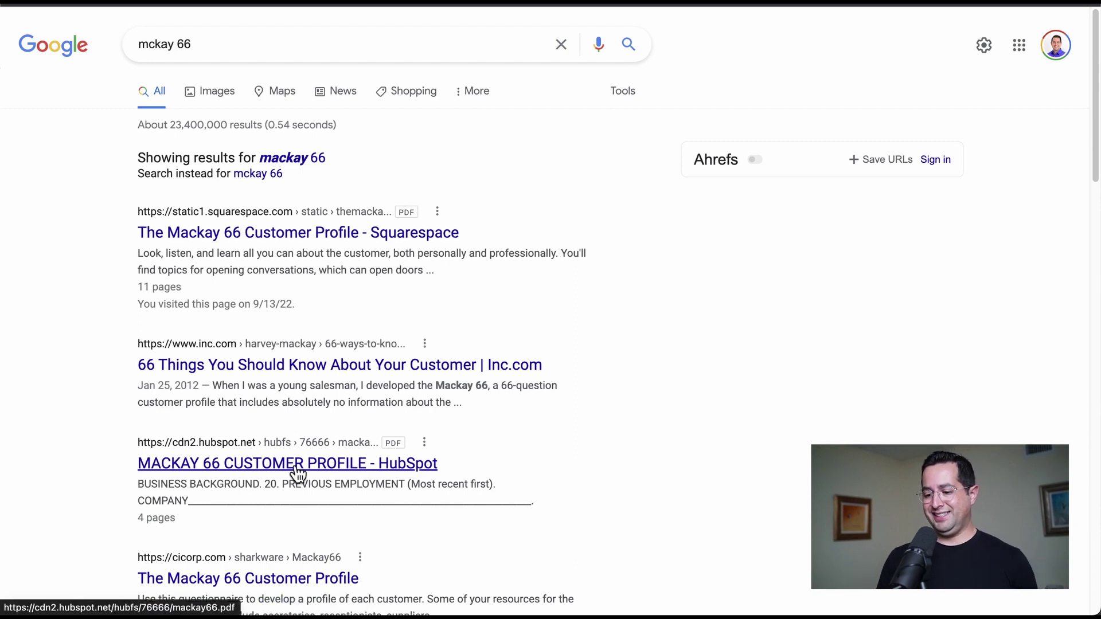
click(325, 476)
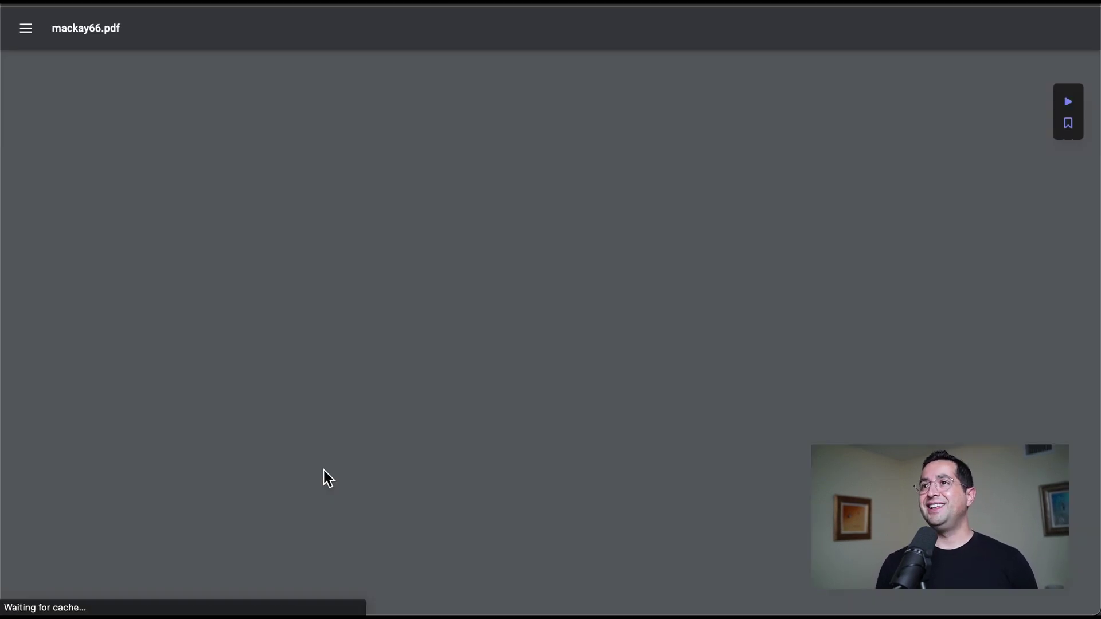
Read through the Mackay 66 questionnaire, enlarging the final page's customer questions, and return to the search results.
scroll(415, 367, down, 8)
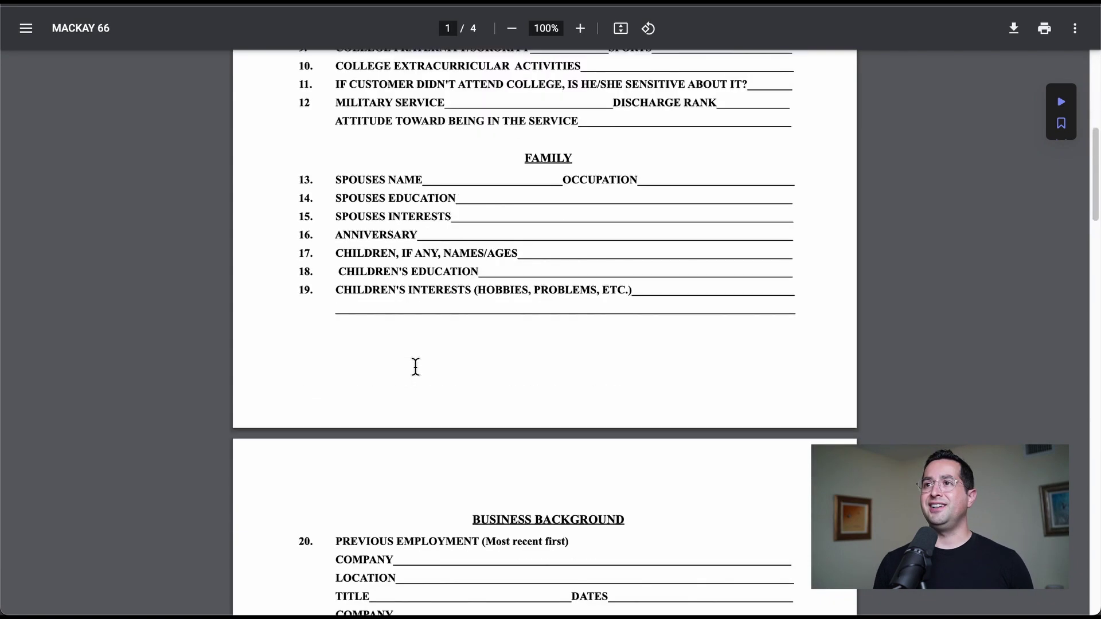
scroll(416, 367, down, 20)
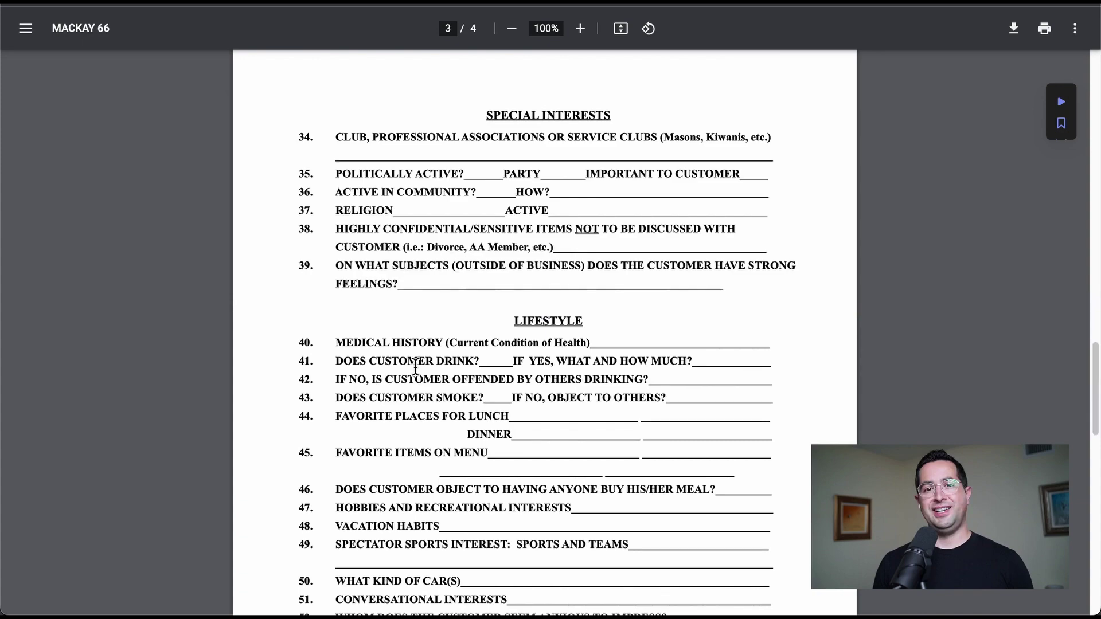
scroll(416, 367, down, 15)
scroll(416, 367, up, 5)
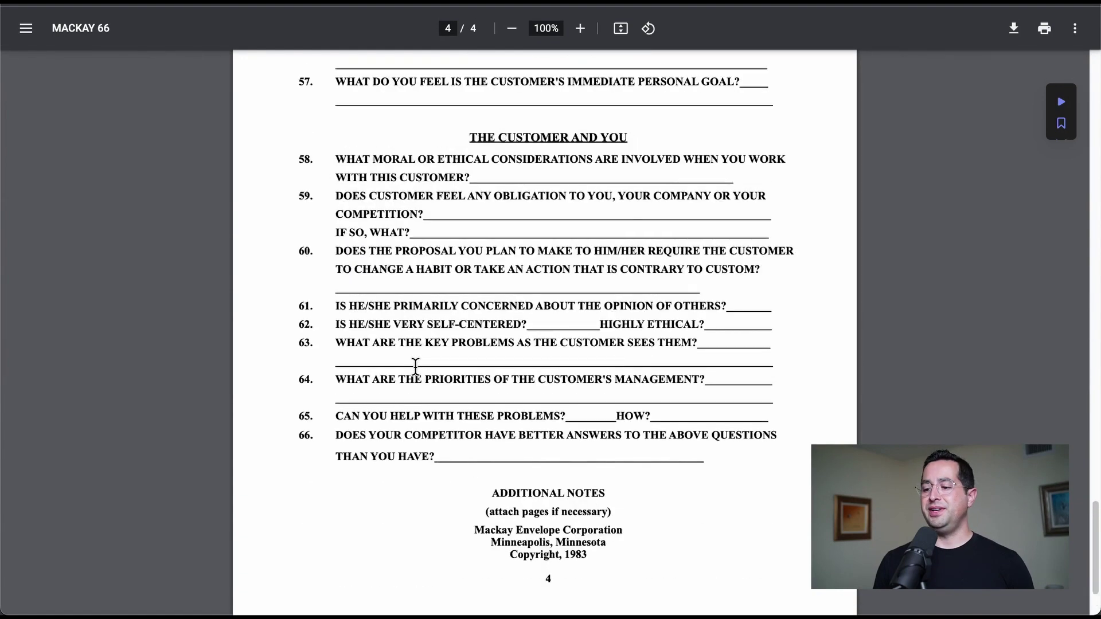
ctrl+scroll(415, 367, up, 5)
ctrl+scroll(415, 367, down, 5)
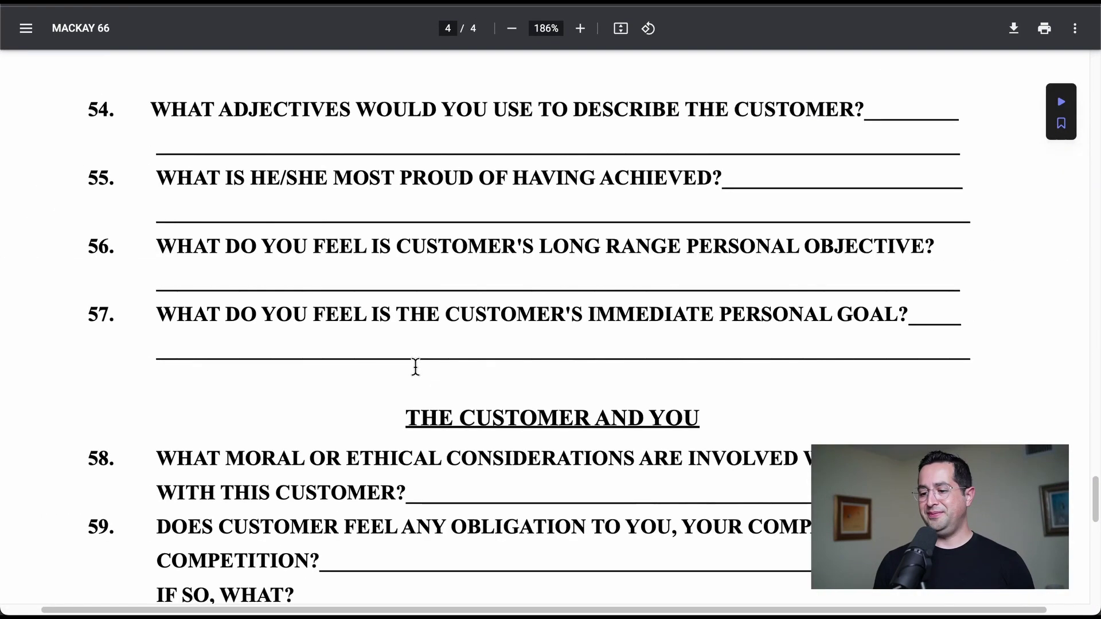
scroll(415, 367, down, 1)
ctrl+scroll(415, 367, up, 2)
scroll(415, 367, down, 1)
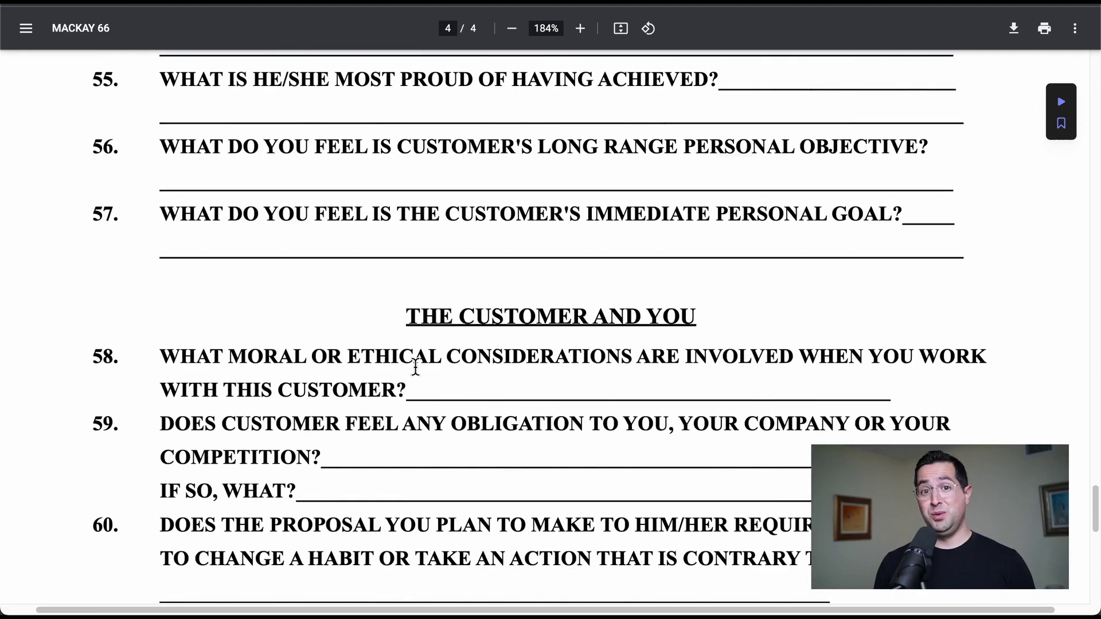
scroll(415, 367, up, 5)
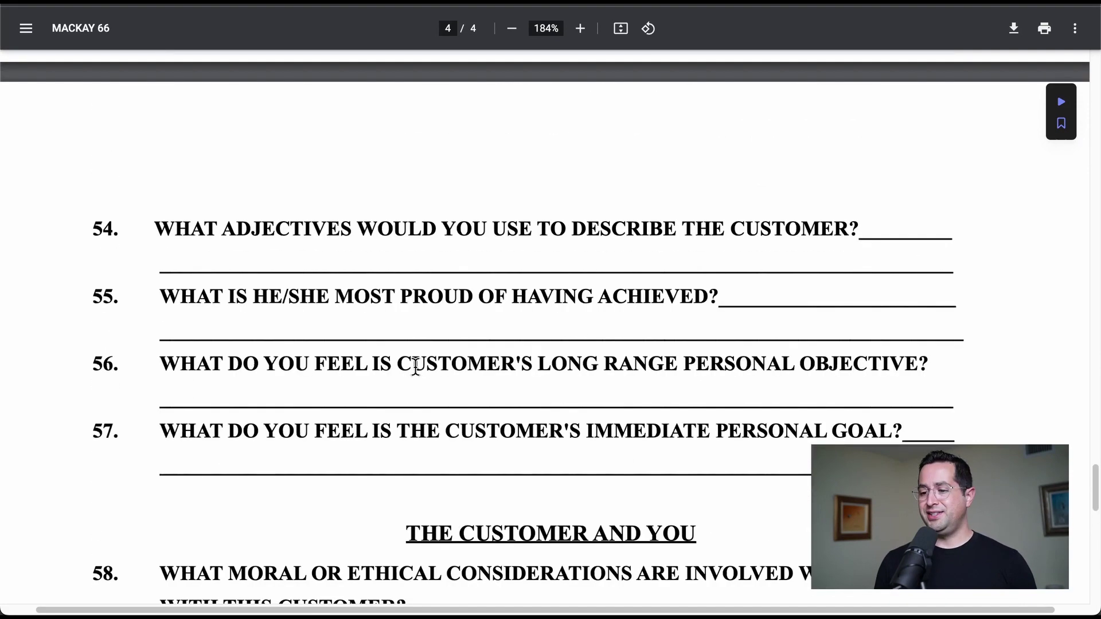
scroll(416, 367, left, 5)
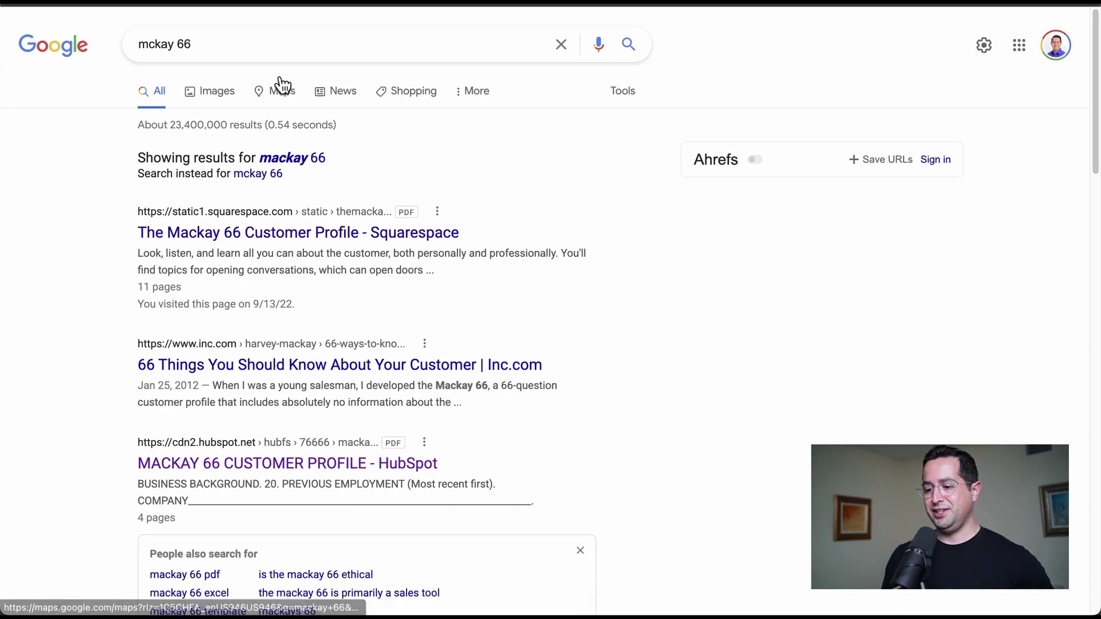
Search Google for "mckay harvey" and block the site's location request.
click(250, 36)
key(BackSpace)
key(BackSpace)
key(BackSpace)
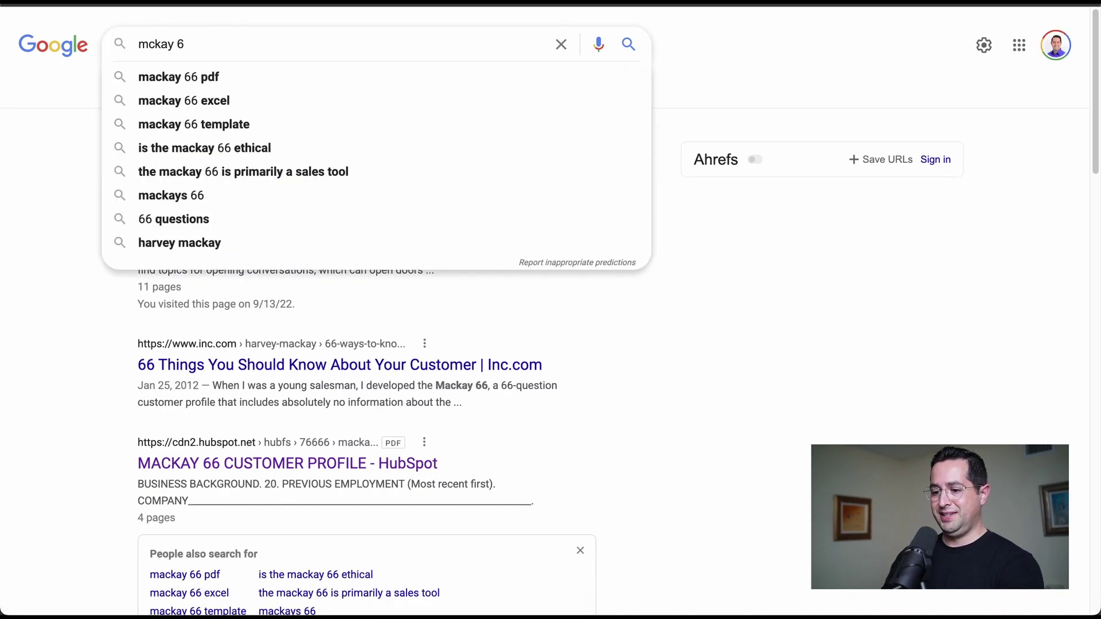
text(harvey)
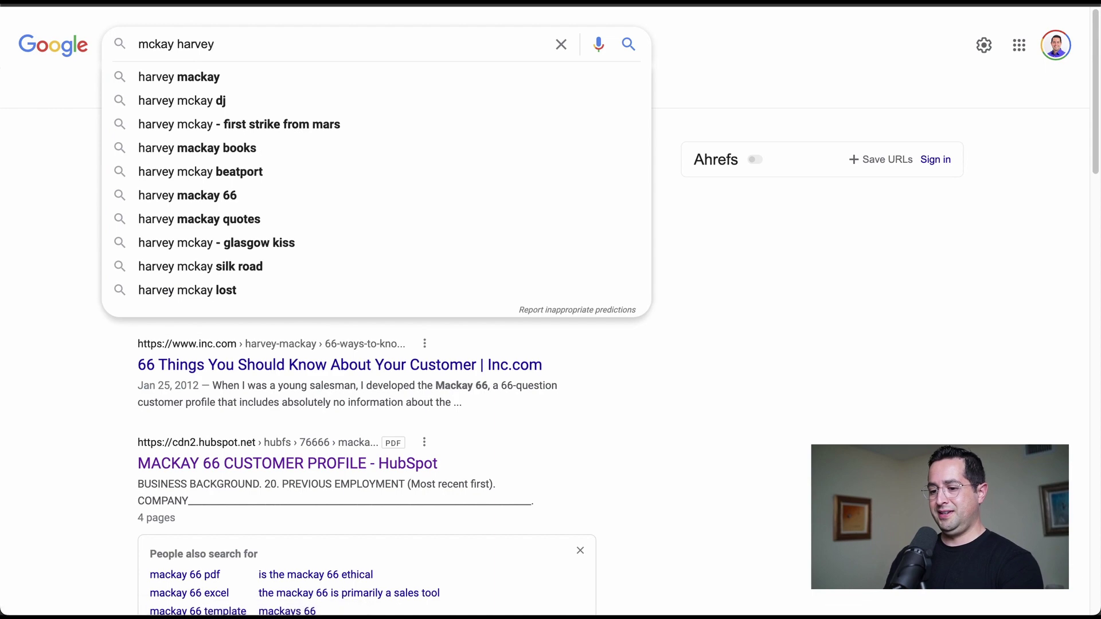
key(Return)
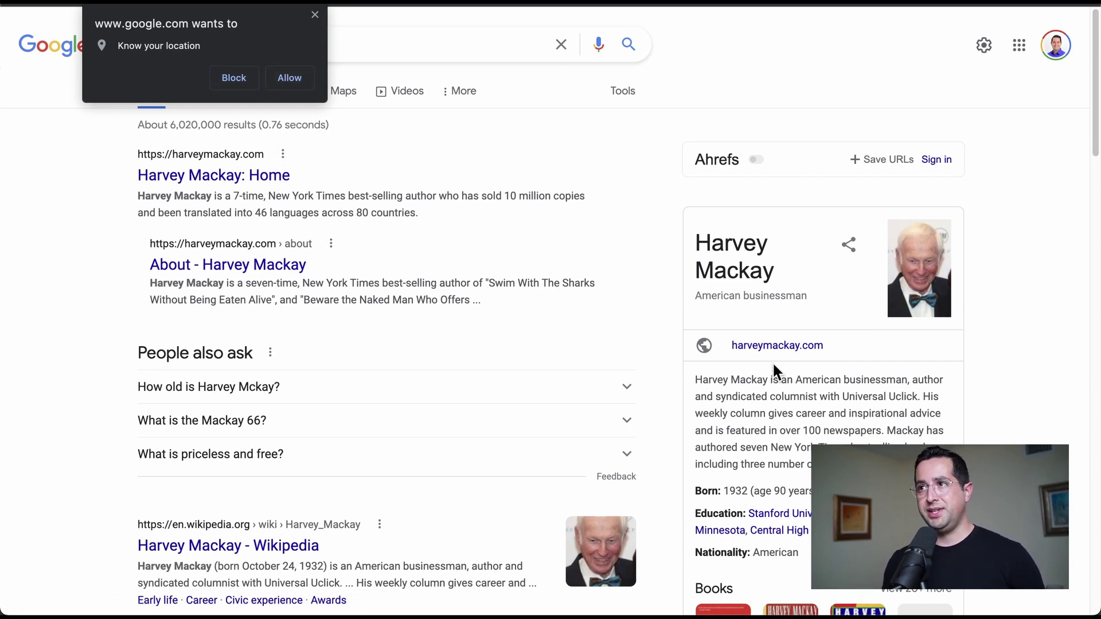
click(240, 75)
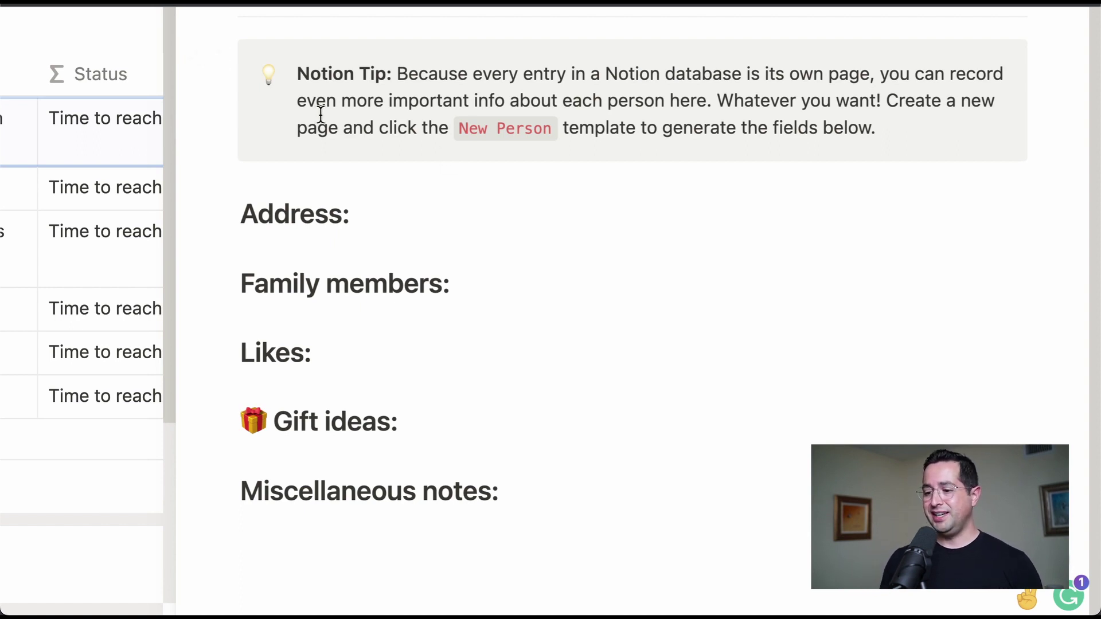
Examine the Pipedrive calling demonstration, from the contact's phone field and calling method to the started FaceTime call, and return to the Sales CRM.
click(99, 26)
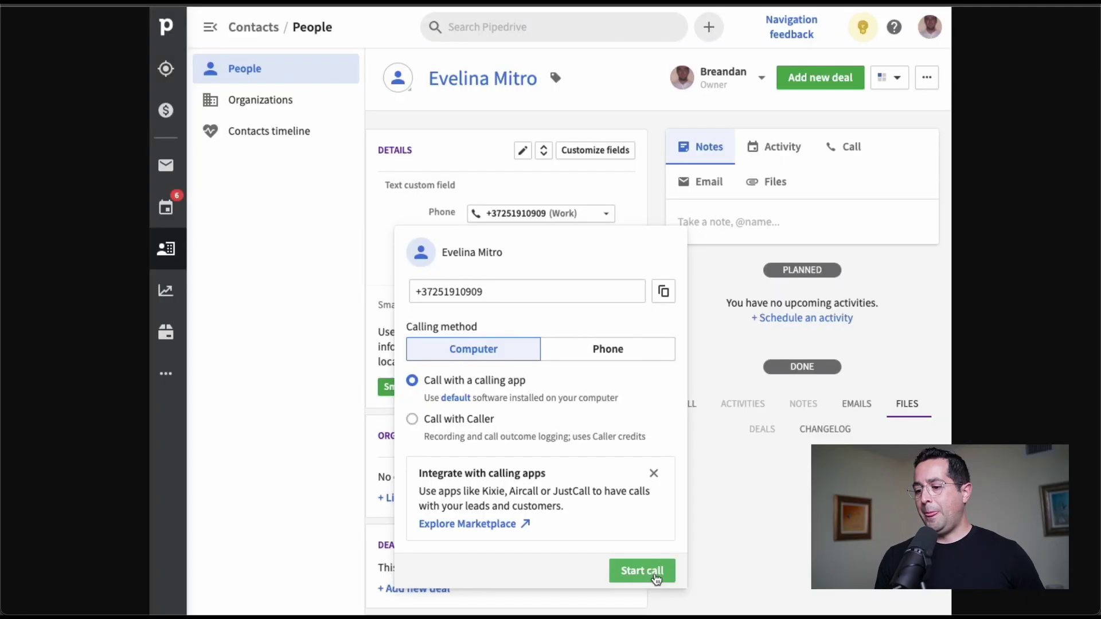
click(653, 572)
click(774, 95)
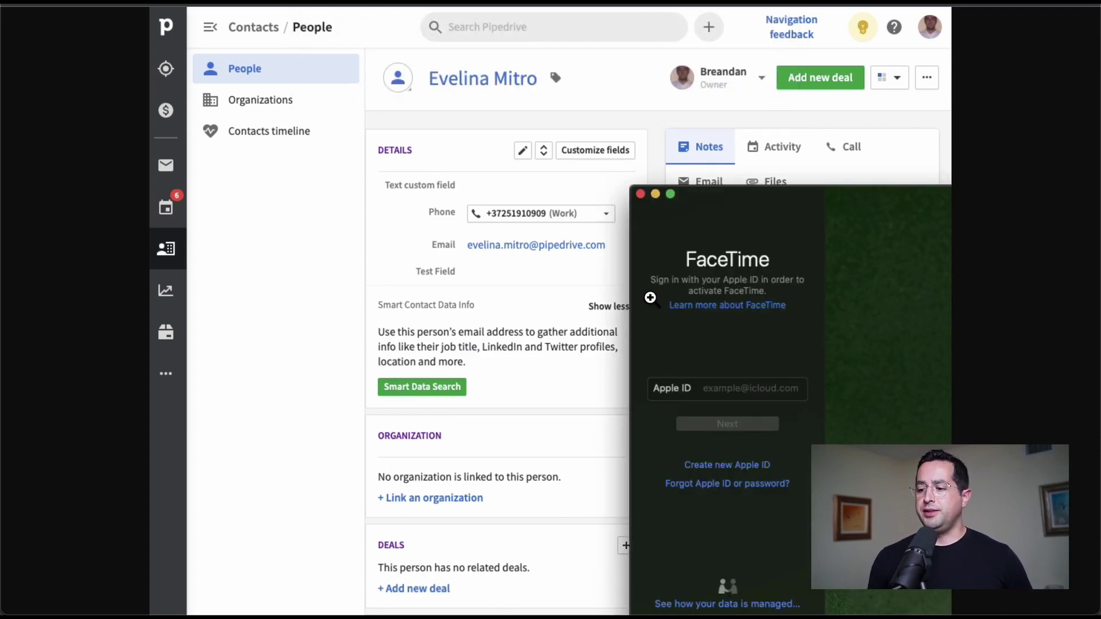
click(438, 68)
click(496, 216)
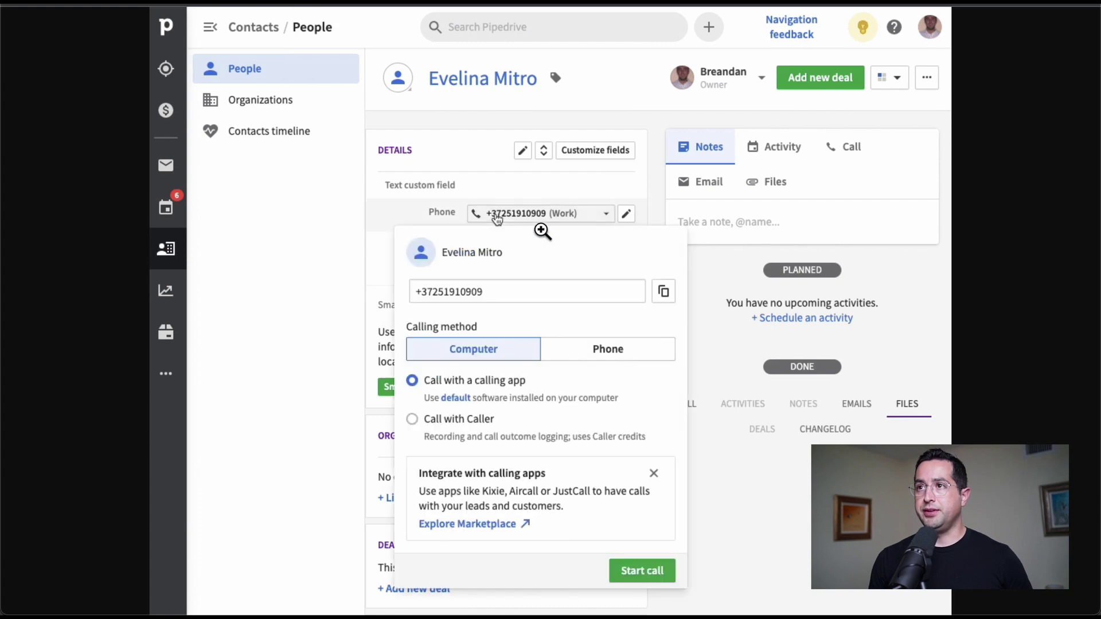
click(655, 575)
click(775, 95)
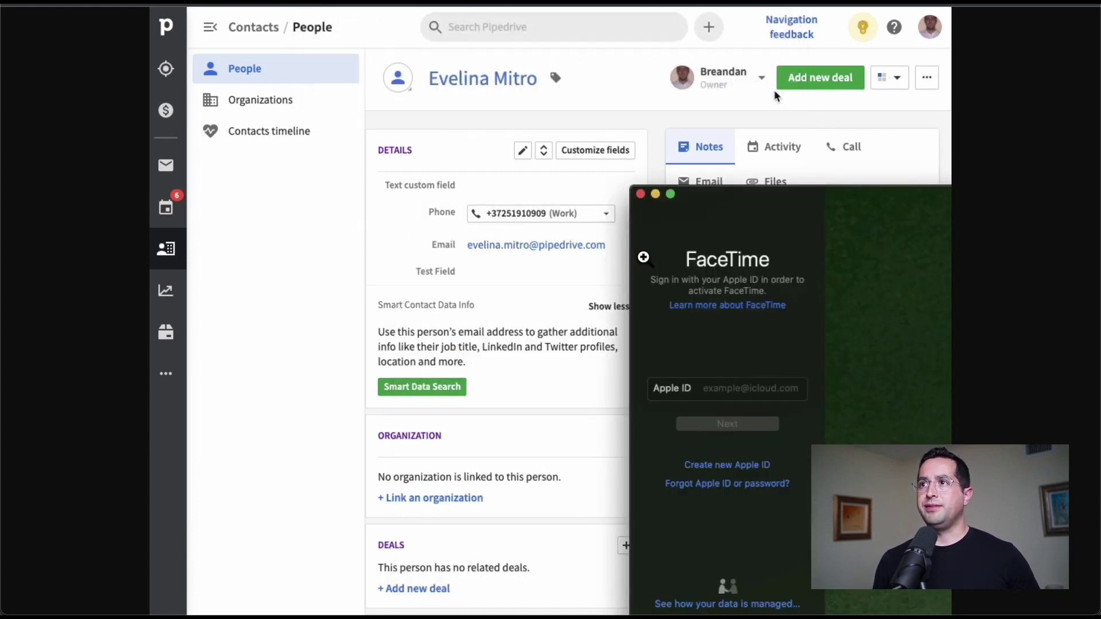
click(471, 189)
click(497, 219)
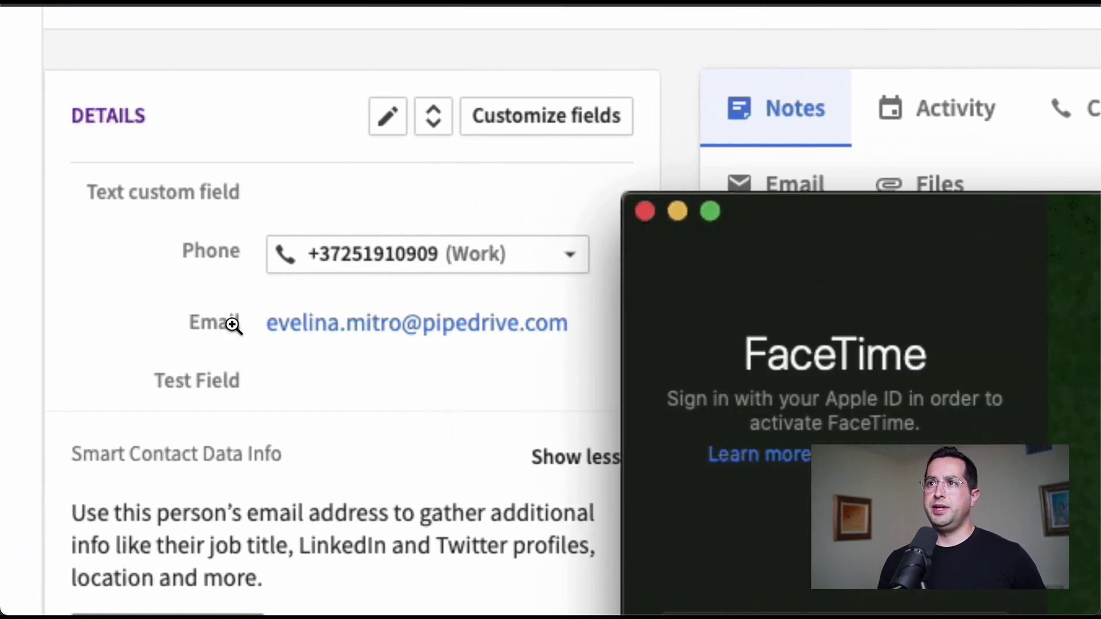
key(super+q)
click(331, 264)
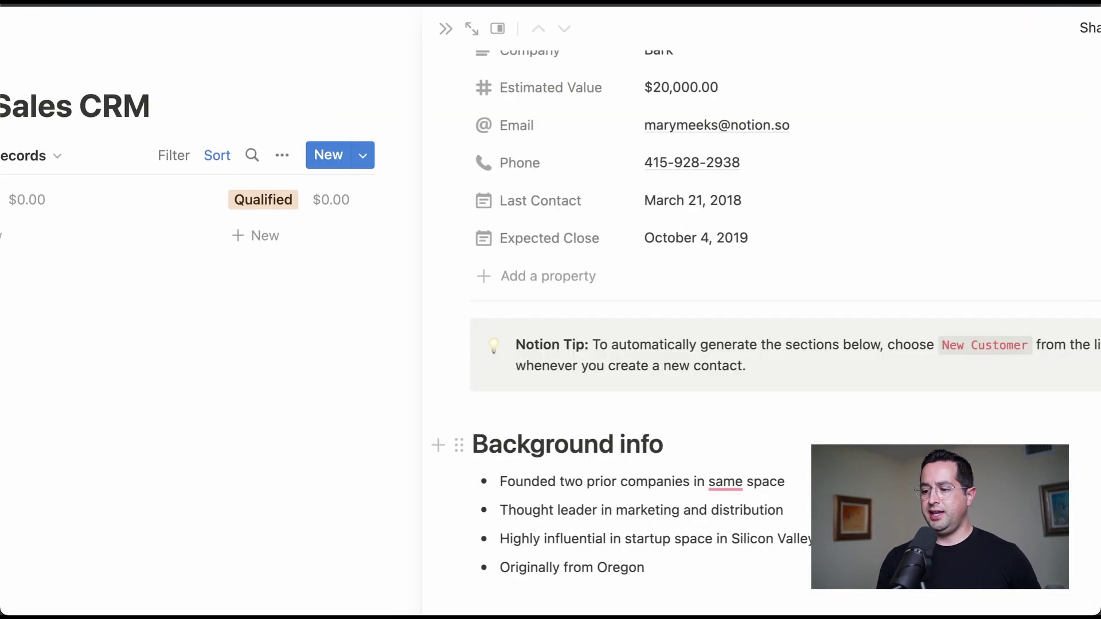
Review the properties of the Proposal-stage contact in the Sales CRM, closing the record and reopening it from the board.
scroll(748, 278, up, 3)
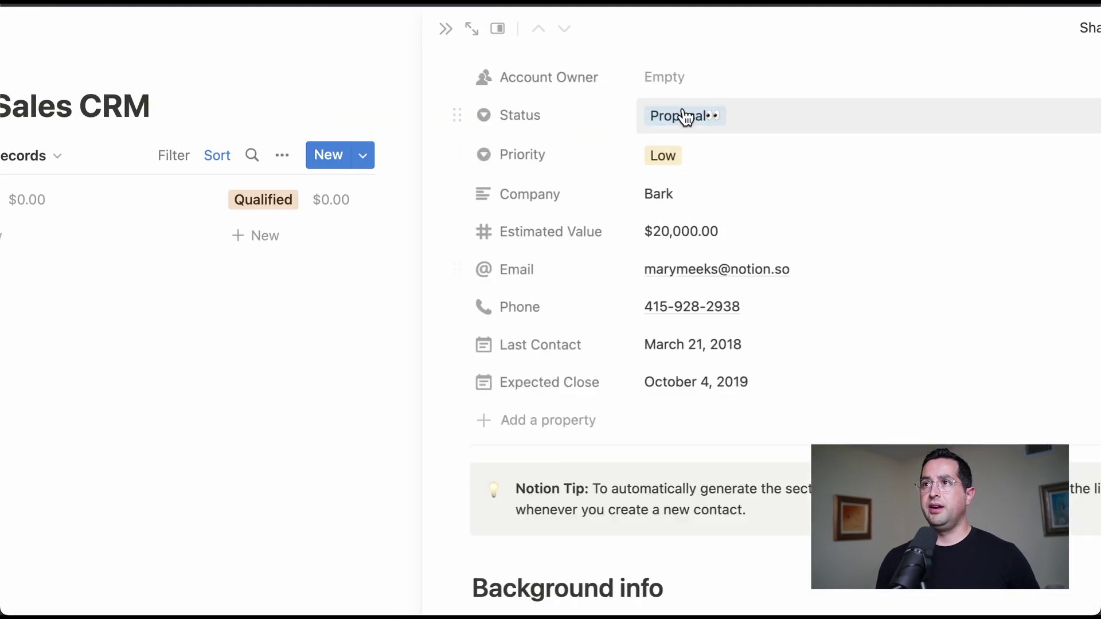
scroll(668, 143, up, 2)
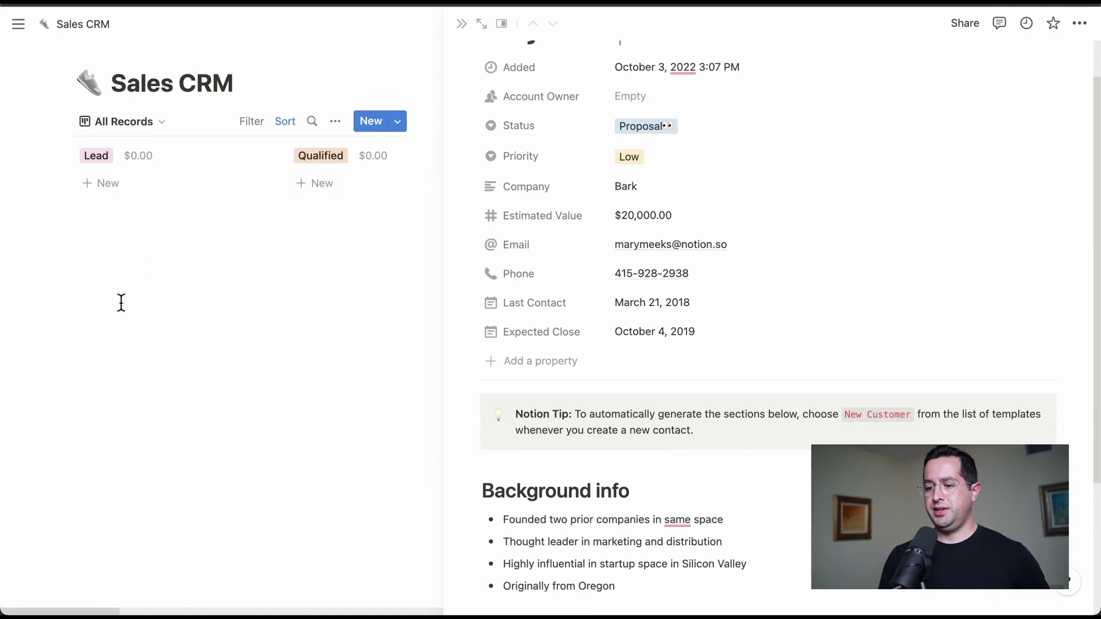
click(413, 272)
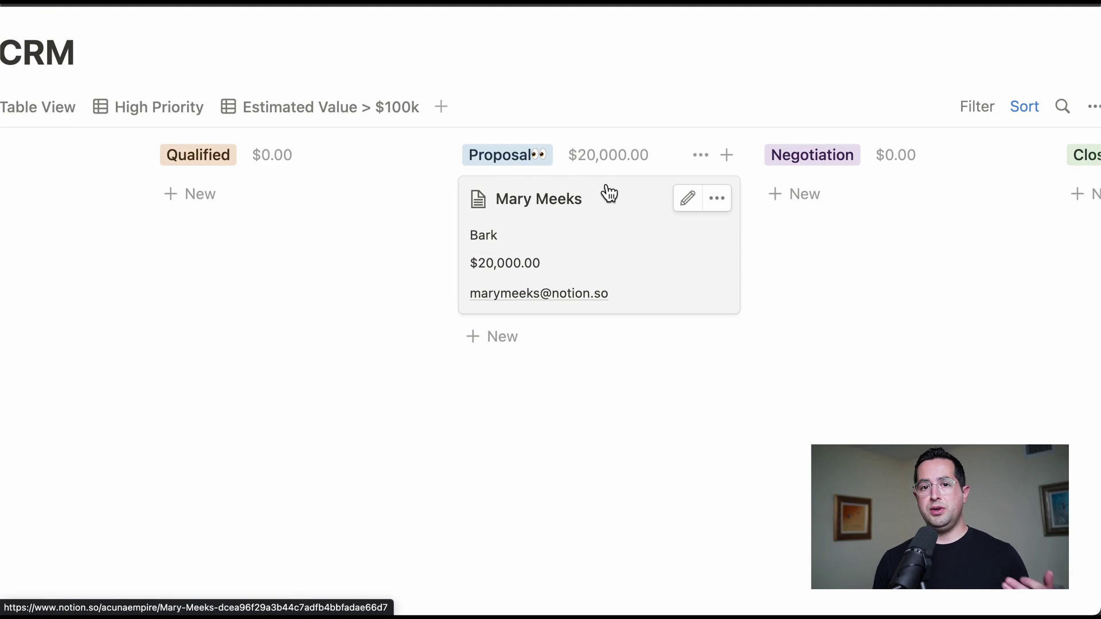
click(610, 193)
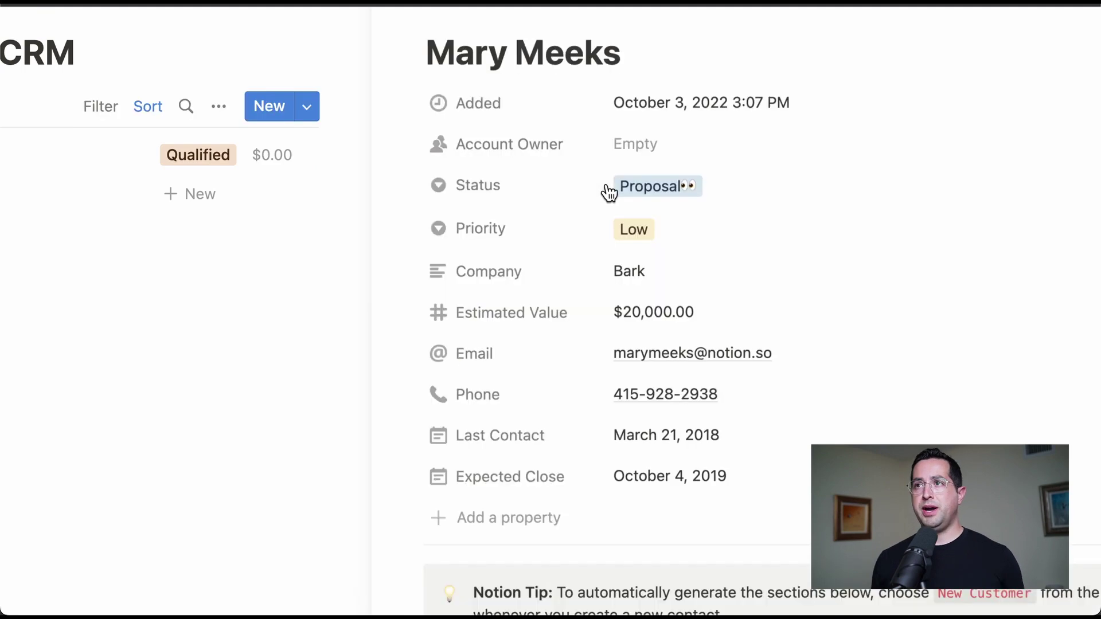